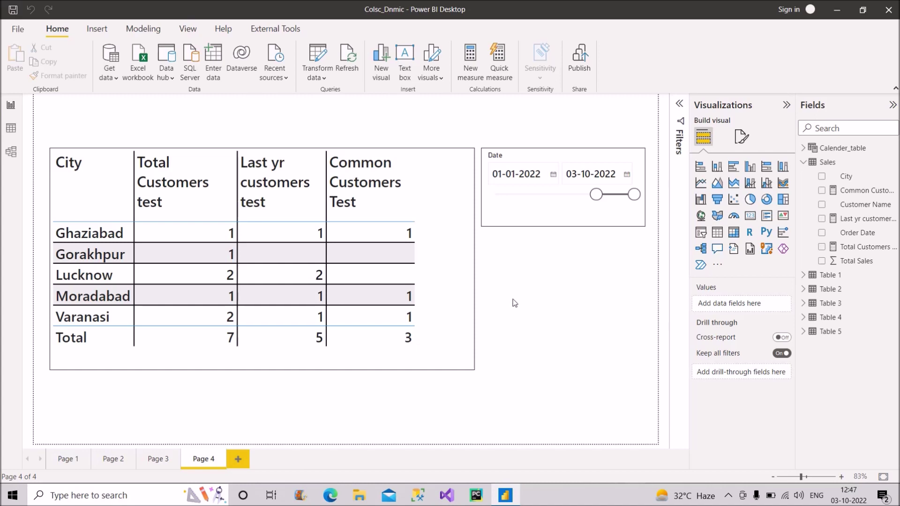
{"action": "left_click", "coordinate": [438, 367]}
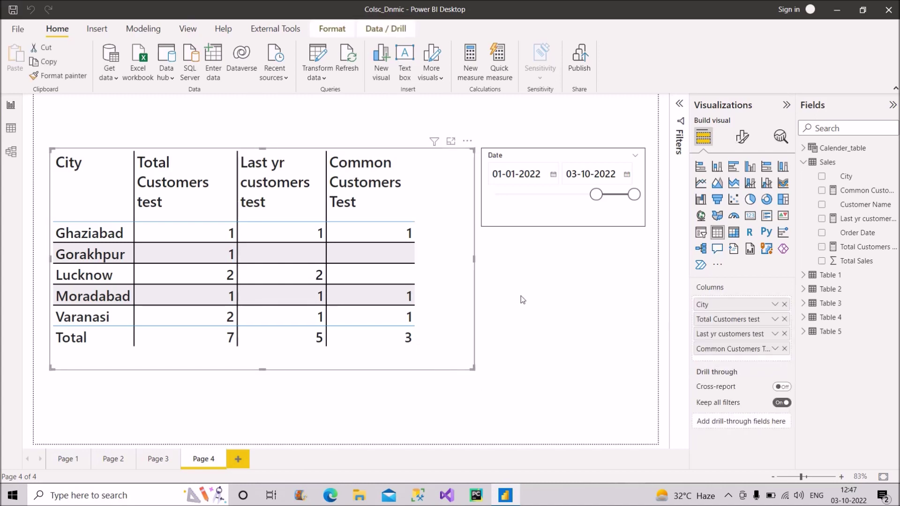
{"action": "left_click", "coordinate": [522, 220]}
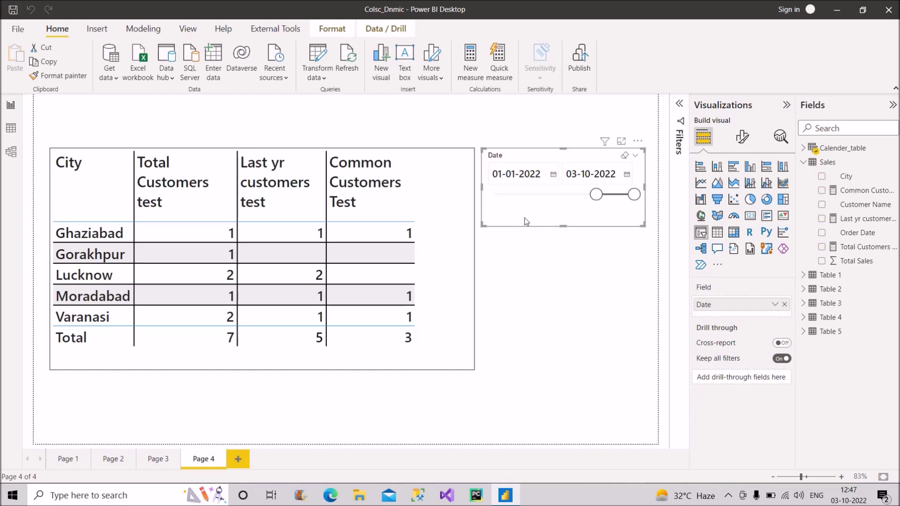
{"action": "left_click", "coordinate": [542, 280]}
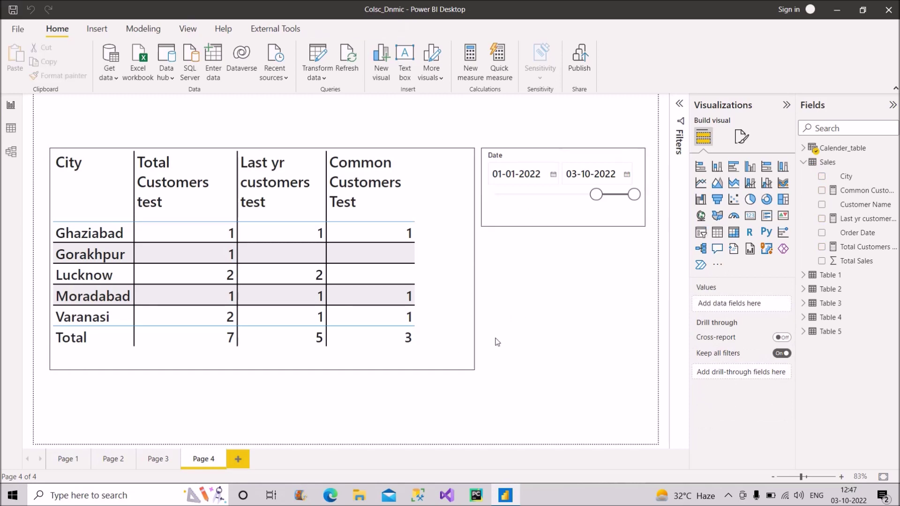
Step: Duplicate Page 4 and remove the Total, Last yr and Common Customers test measures from the duplicate's table, leaving only City
{"action": "left_click", "coordinate": [446, 359]}
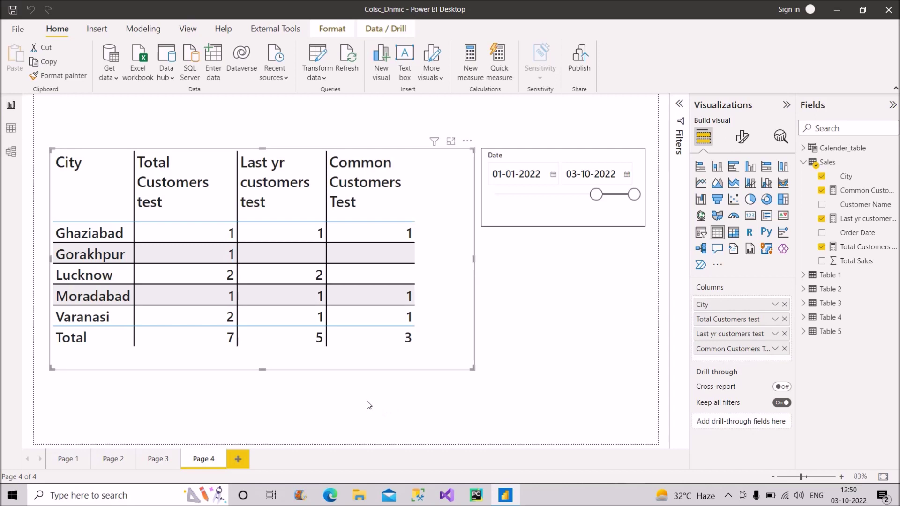
{"action": "left_click", "coordinate": [231, 440]}
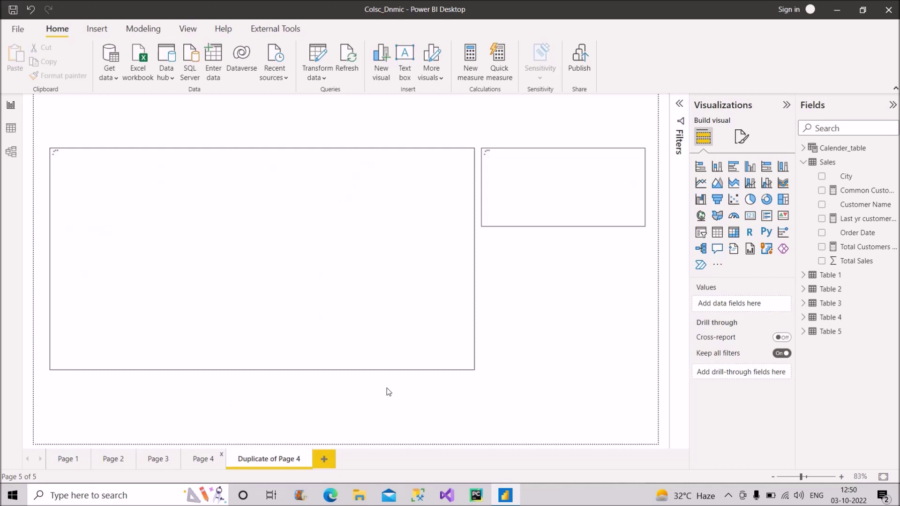
{"action": "left_click", "coordinate": [373, 369]}
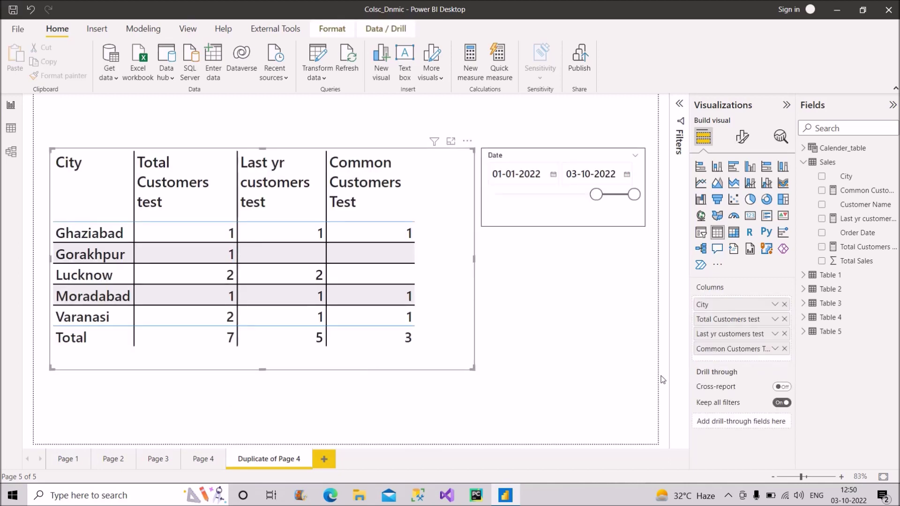
{"action": "left_click", "coordinate": [784, 348]}
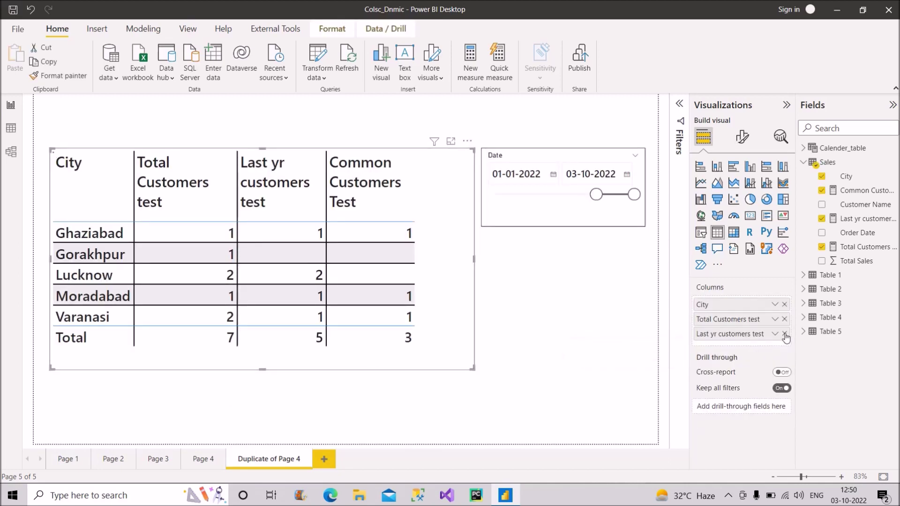
{"action": "left_click", "coordinate": [784, 334]}
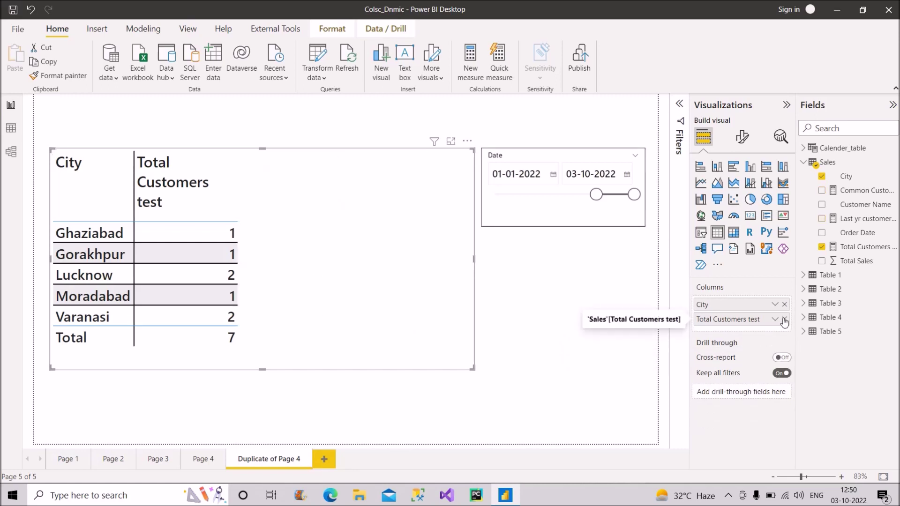
{"action": "left_click", "coordinate": [783, 319]}
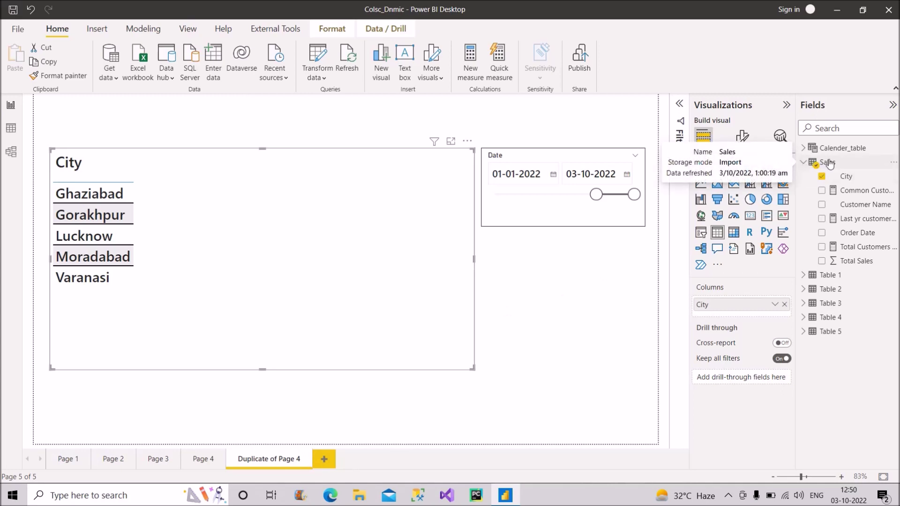
Step: Examine the Sales table's rows of order dates, customer names, total sales and cities, and return to the report page
{"action": "left_click", "coordinate": [802, 158]}
{"action": "left_click", "coordinate": [803, 148]}
{"action": "left_click", "coordinate": [803, 148]}
{"action": "left_click", "coordinate": [804, 162]}
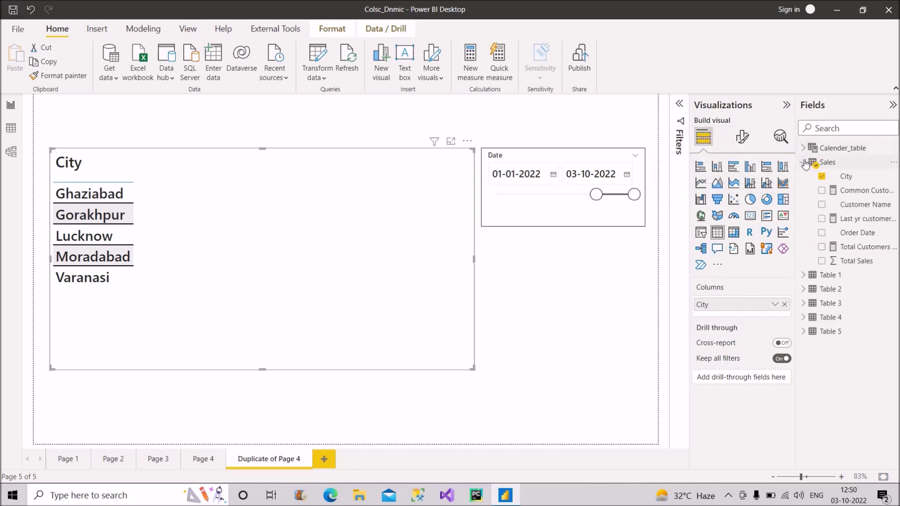
{"action": "left_click", "coordinate": [9, 131]}
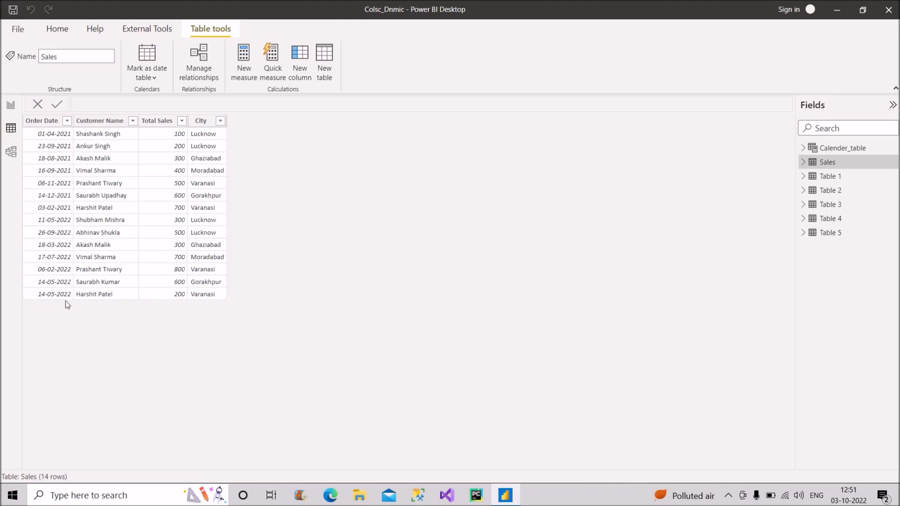
{"action": "left_click", "coordinate": [11, 105]}
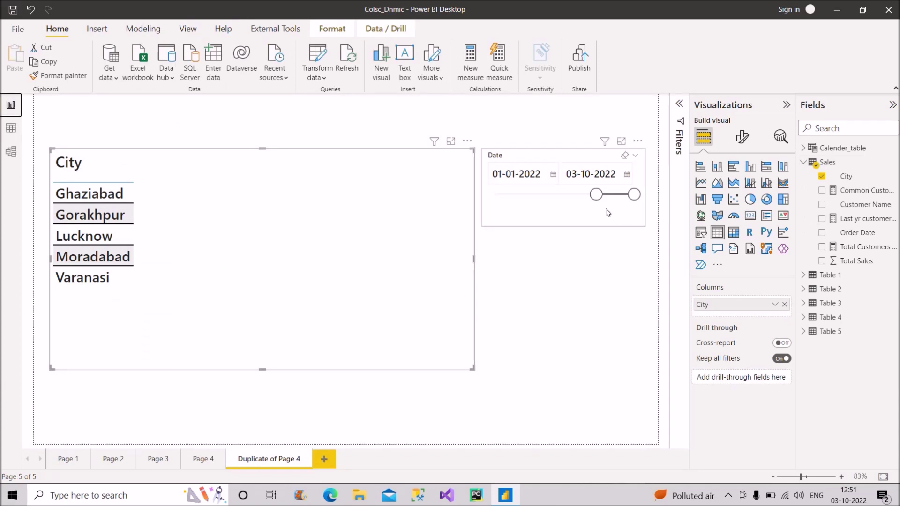
Step: Create a new measure named Total_Customers in the Sales table
{"action": "right_click", "coordinate": [846, 220]}
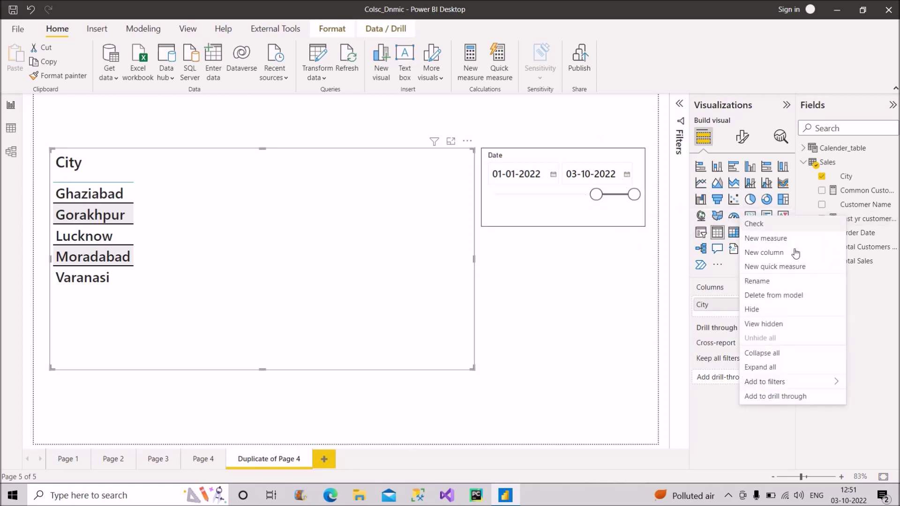
{"action": "left_click", "coordinate": [773, 224]}
{"action": "type", "text": "T"}
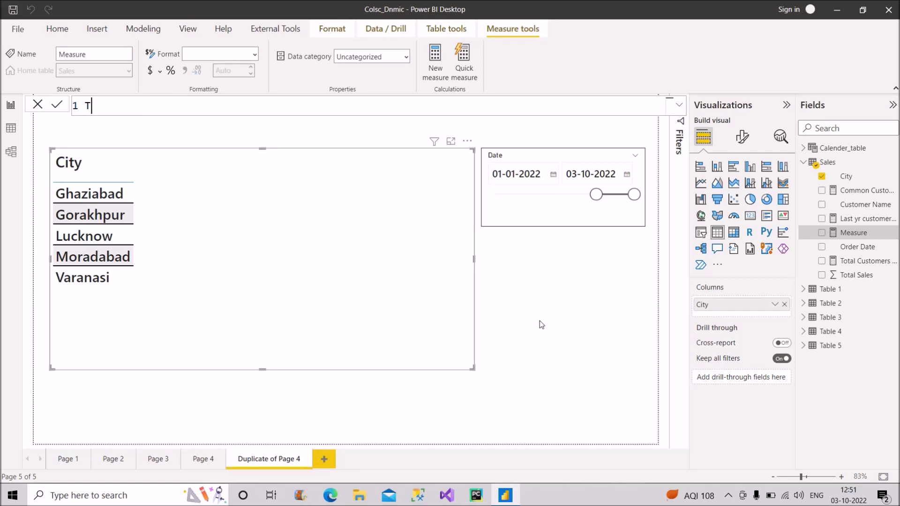
{"action": "type", "text": "otal_Customers"}
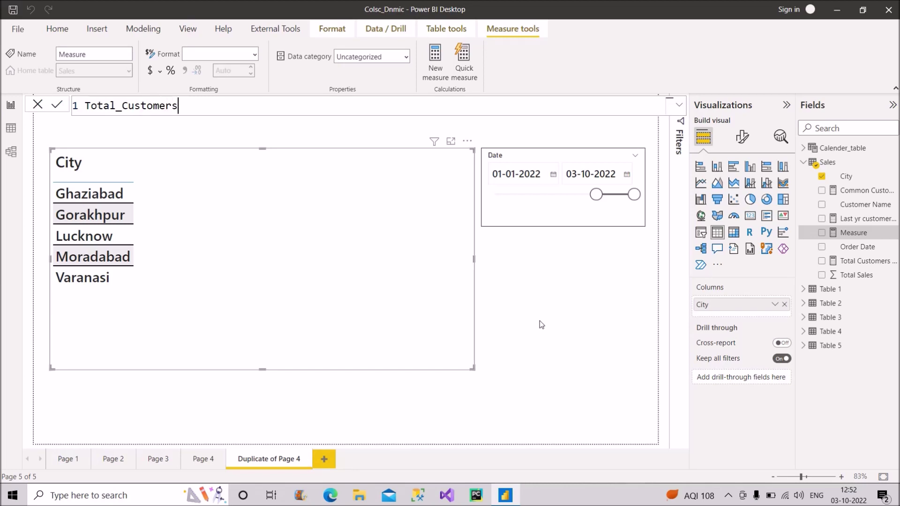
{"action": "type", "text": " ="}
Step: Begin the measure's formula with COUNTROWS(CALCULATETABLE(VALUES(Sales[Customer Name])
{"action": "type", "text": "countr"}
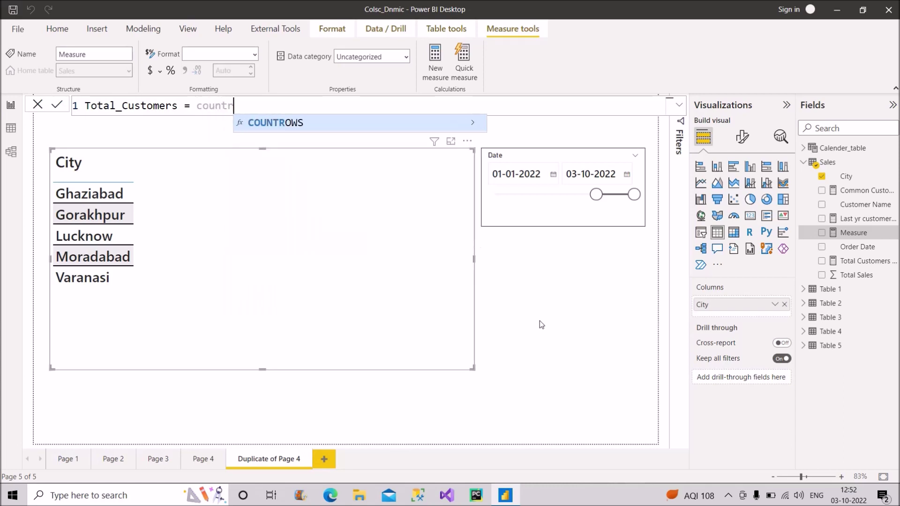
{"action": "key", "text": "Tab"}
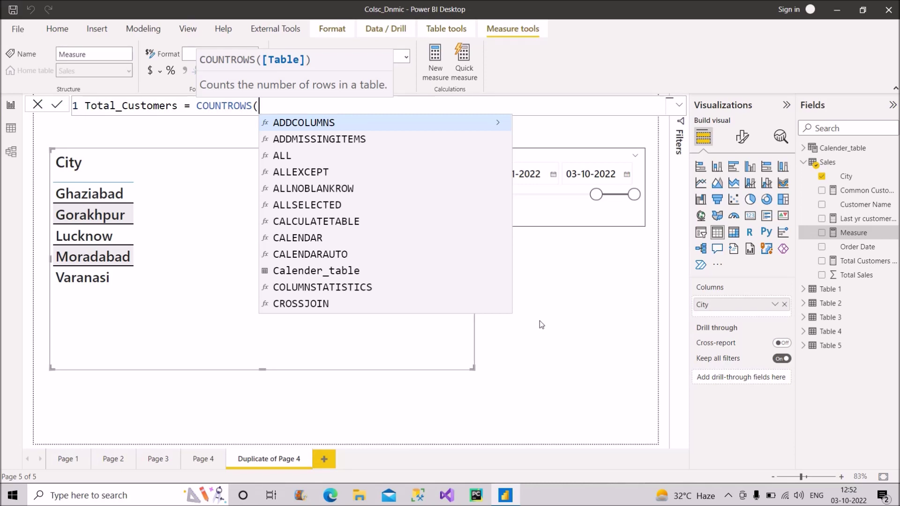
{"action": "type", "text": "calc"}
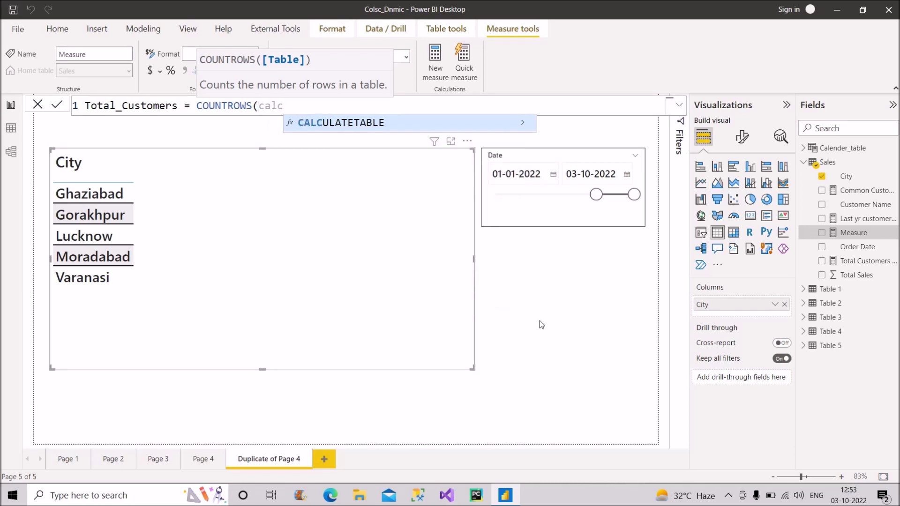
{"action": "key", "text": "Tab"}
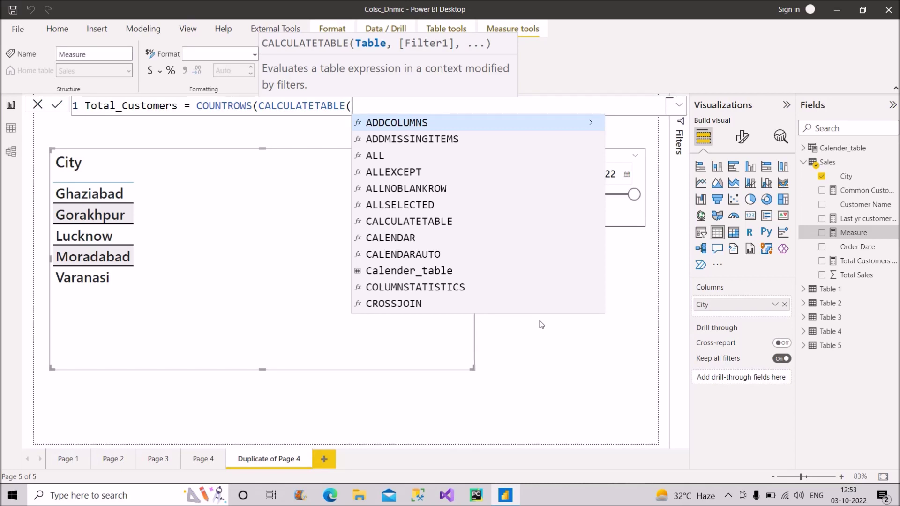
{"action": "type", "text": "values"}
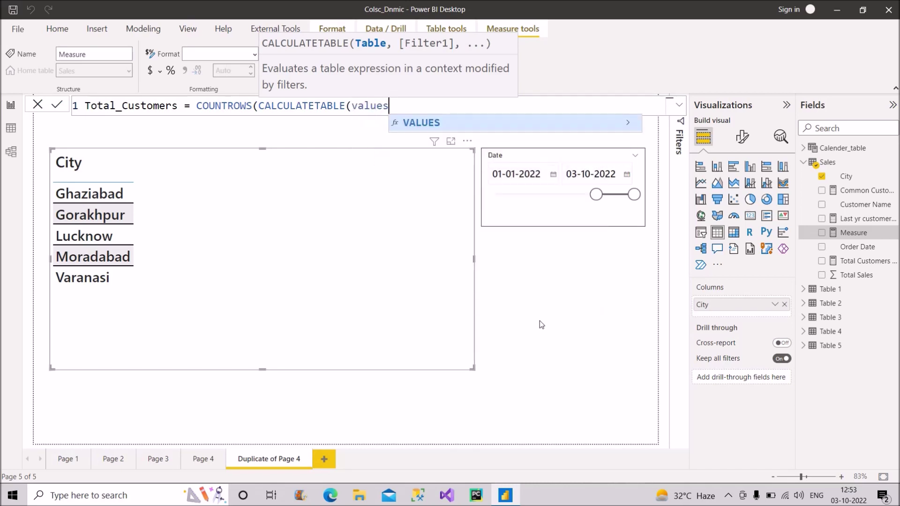
{"action": "key", "text": "Tab"}
{"action": "type", "text": "c"}
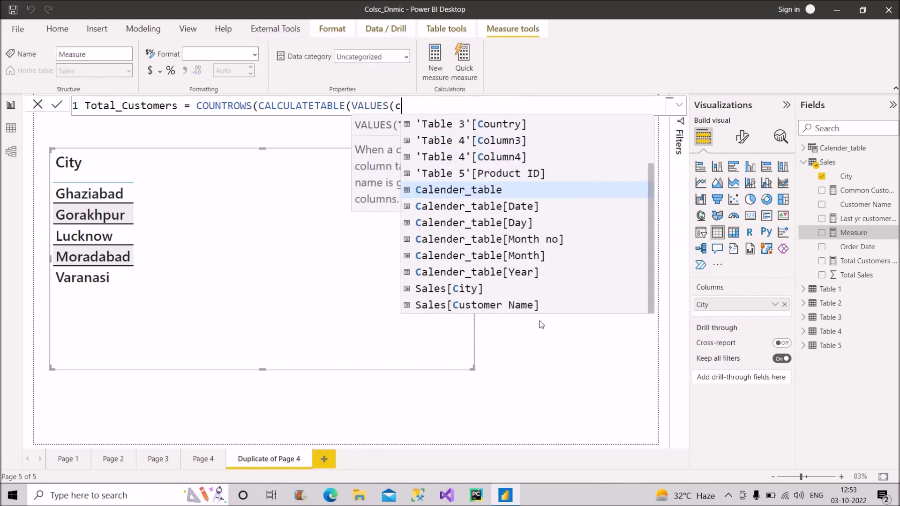
{"action": "type", "text": "ust"}
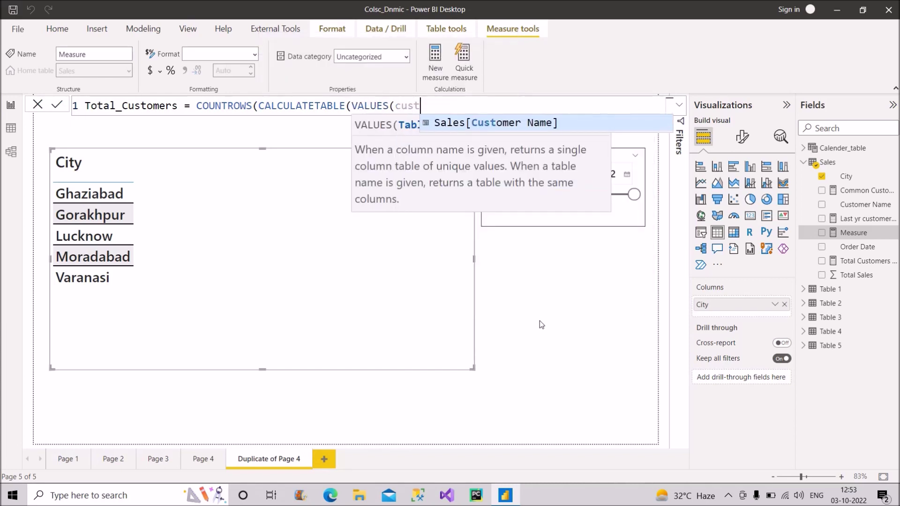
{"action": "key", "text": "Tab"}
{"action": "type", "text": ")"}
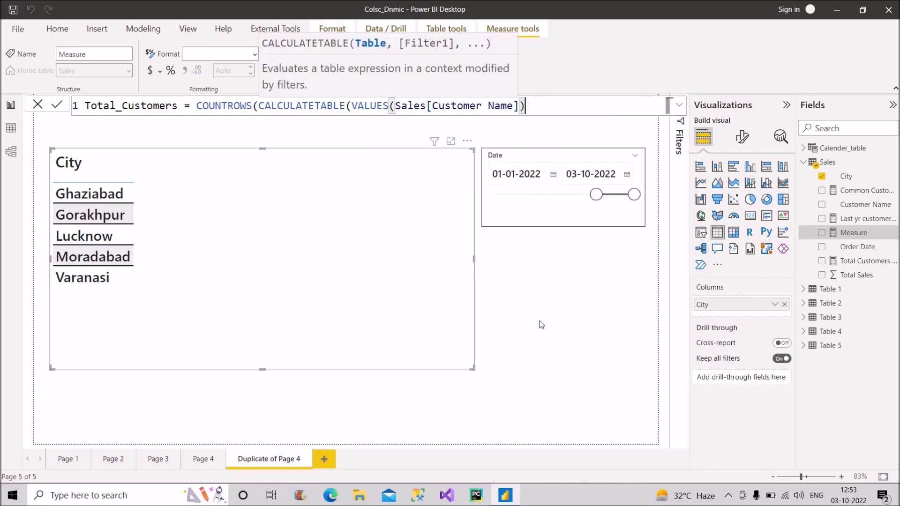
Step: Add a DATESBETWEEN filter to CALCULATETABLE with Calender_table[Date] as its dates column
{"action": "type", "text": ","}
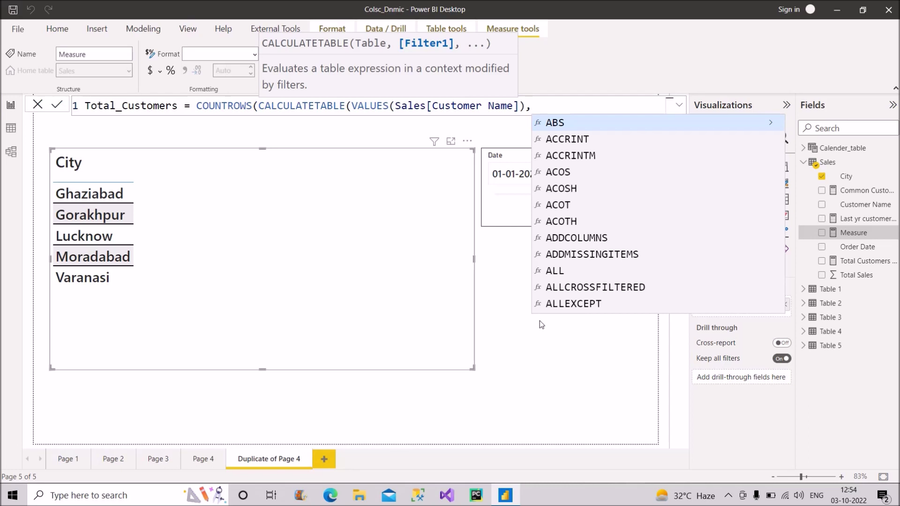
{"action": "type", "text": "dates"}
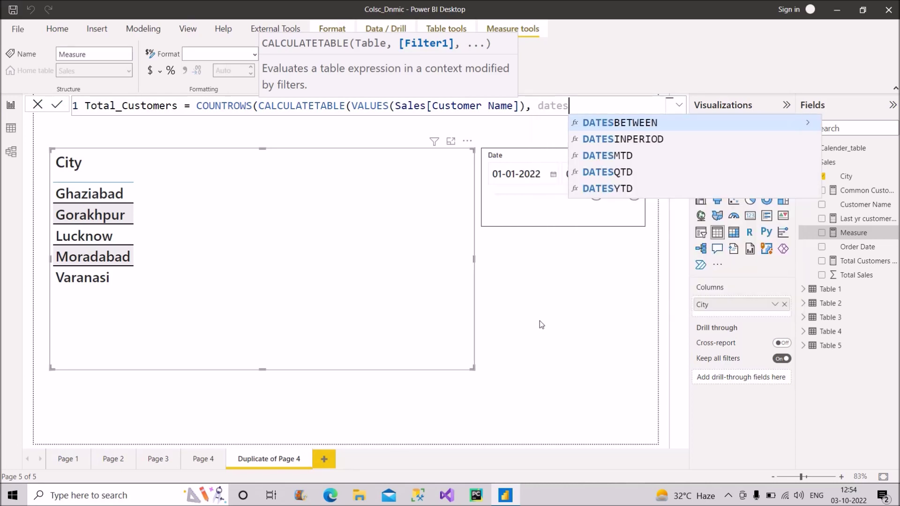
{"action": "key", "text": "Tab"}
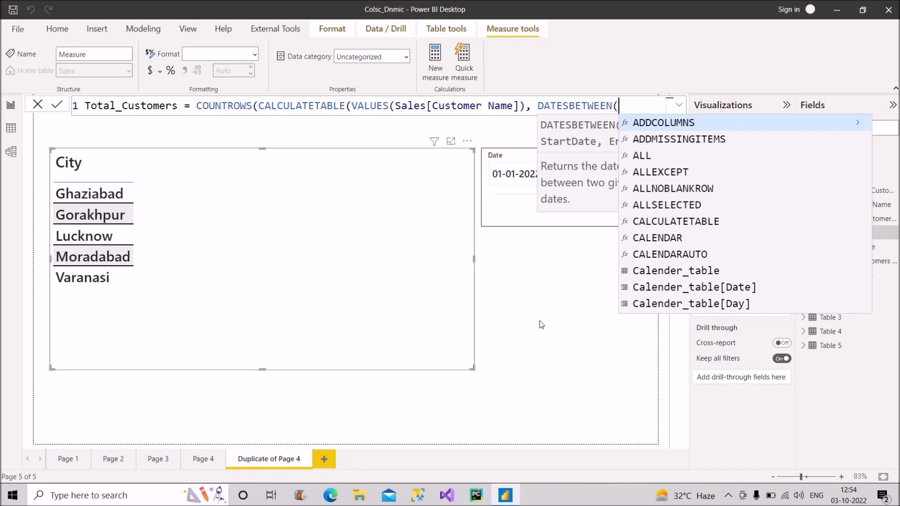
{"action": "type", "text": "date"}
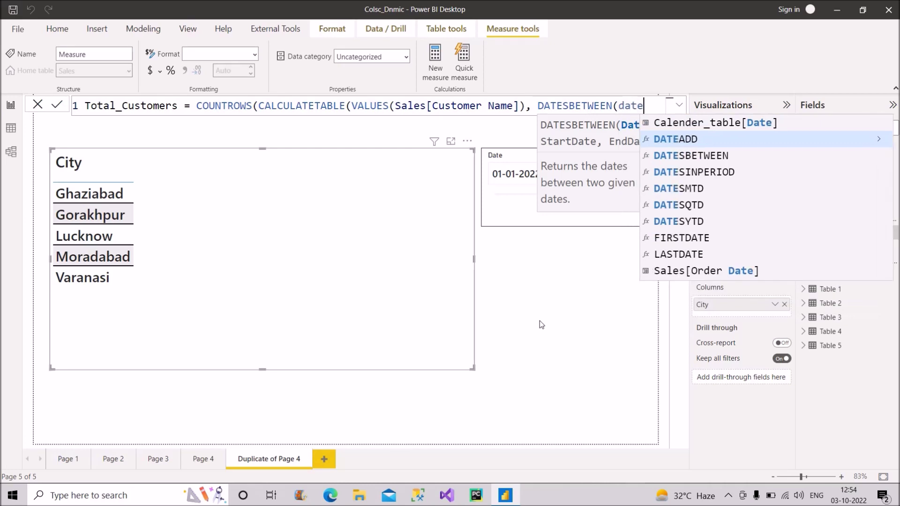
{"action": "left_click", "coordinate": [755, 126]}
{"action": "type", "text": ","}
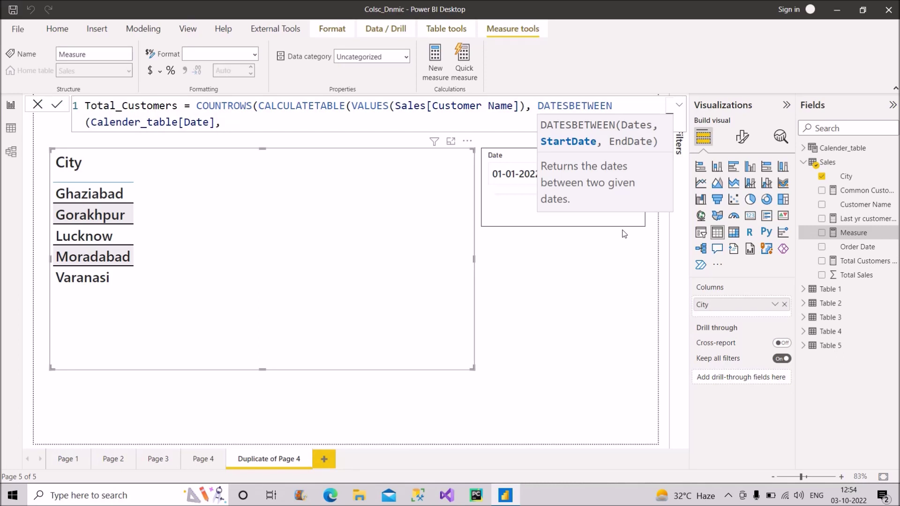
Step: Set the DATESBETWEEN start date to MIN(Calender_table[Date])
{"action": "type", "text": "min"}
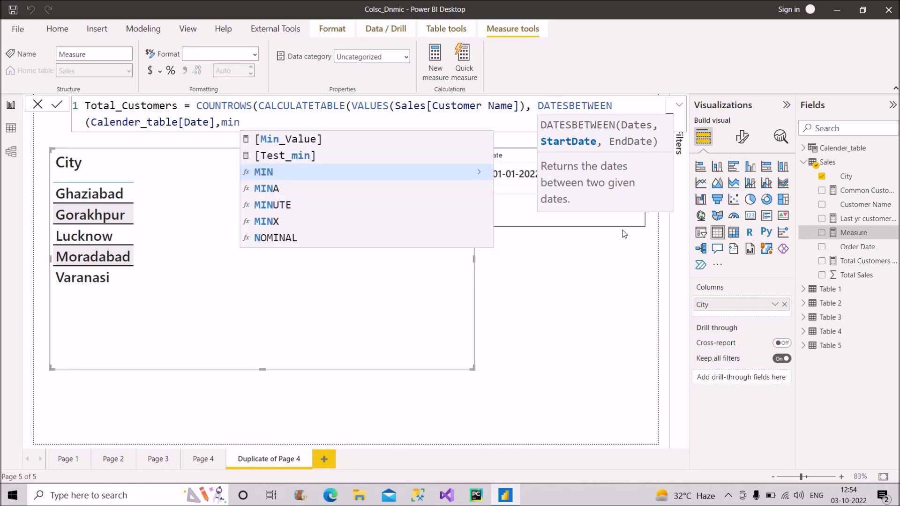
{"action": "key", "text": "Tab"}
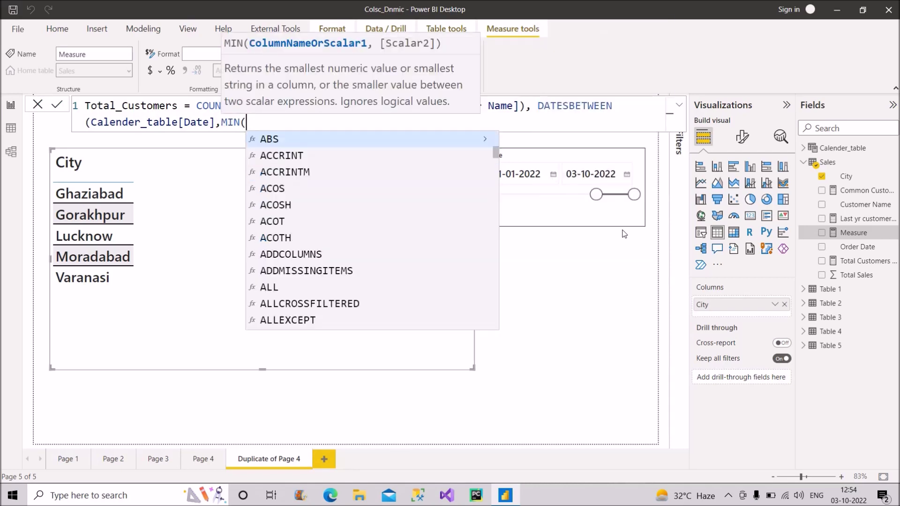
{"action": "type", "text": "date"}
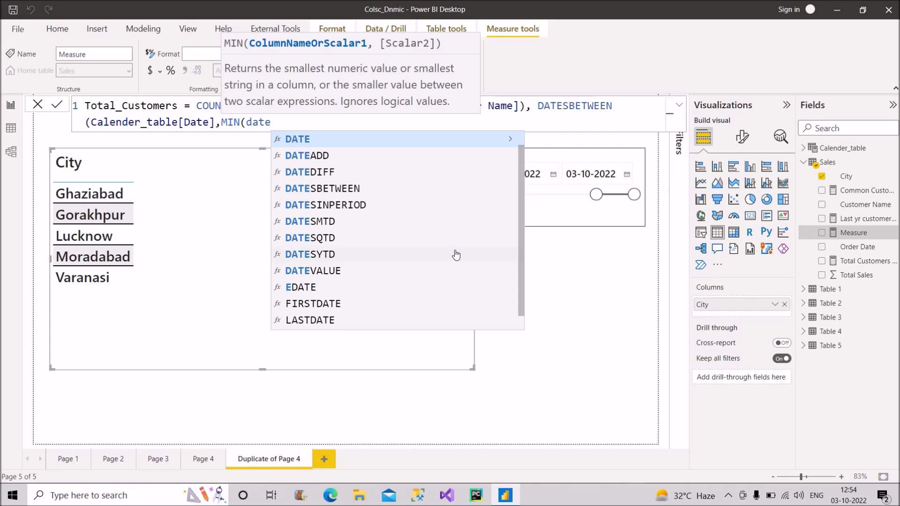
{"action": "left_click", "coordinate": [420, 136]}
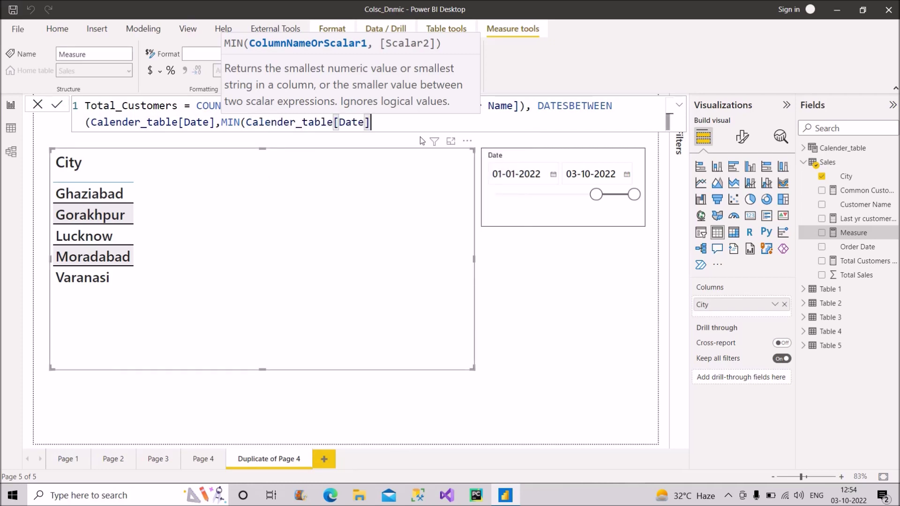
{"action": "type", "text": "),"}
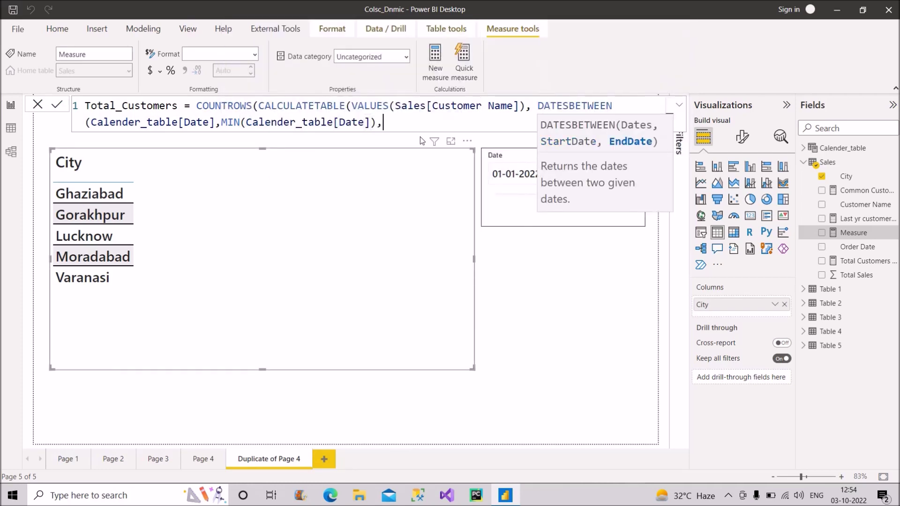
Step: Set the DATESBETWEEN end date to MAX(Calender_table[Date]) and close the open parentheses of the Total_Customers formula
{"action": "type", "text": " max"}
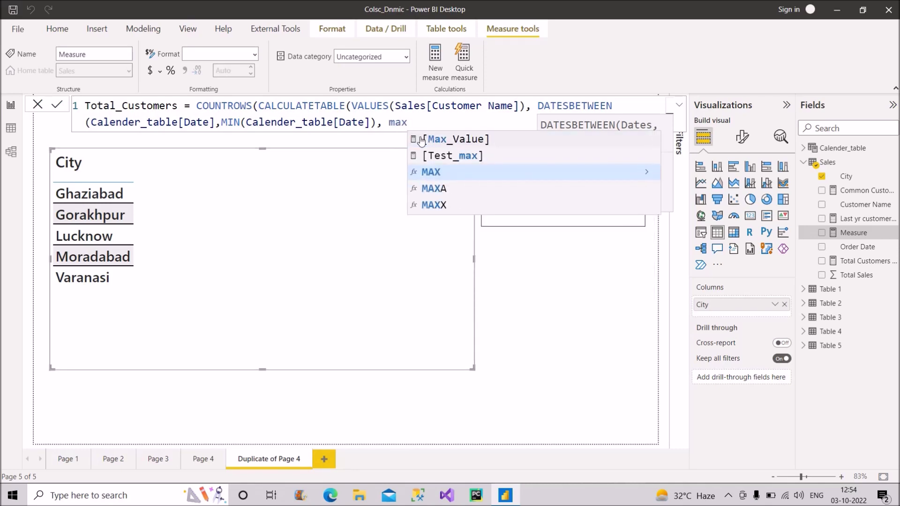
{"action": "type", "text": "("}
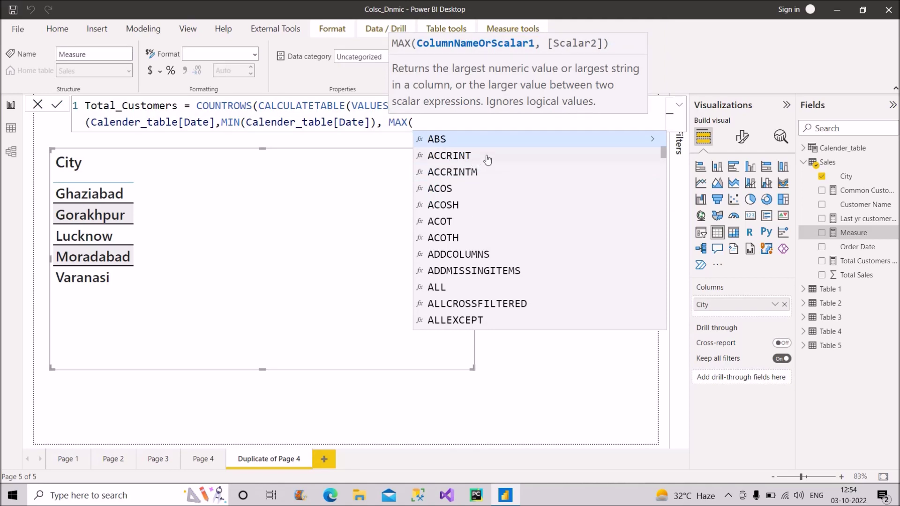
{"action": "scroll", "coordinate": [487, 160], "scroll_direction": "up", "scroll_amount": 2}
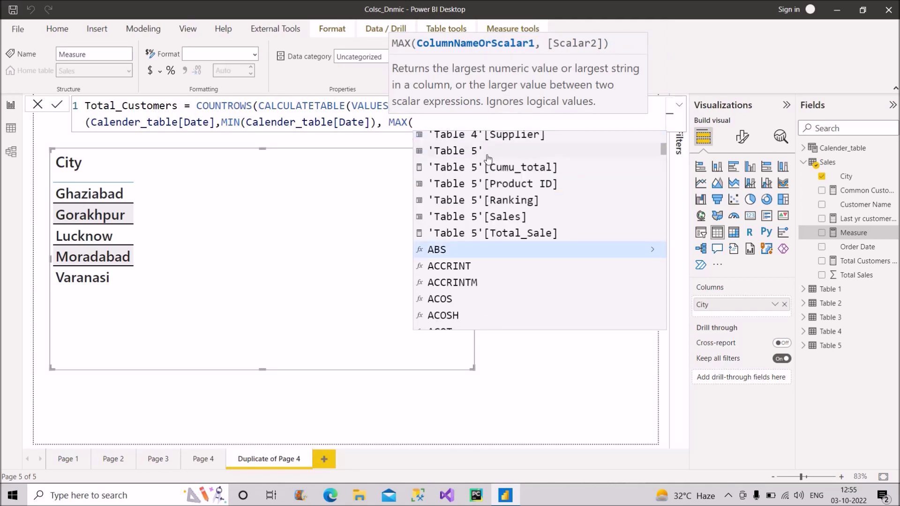
{"action": "type", "text": "date"}
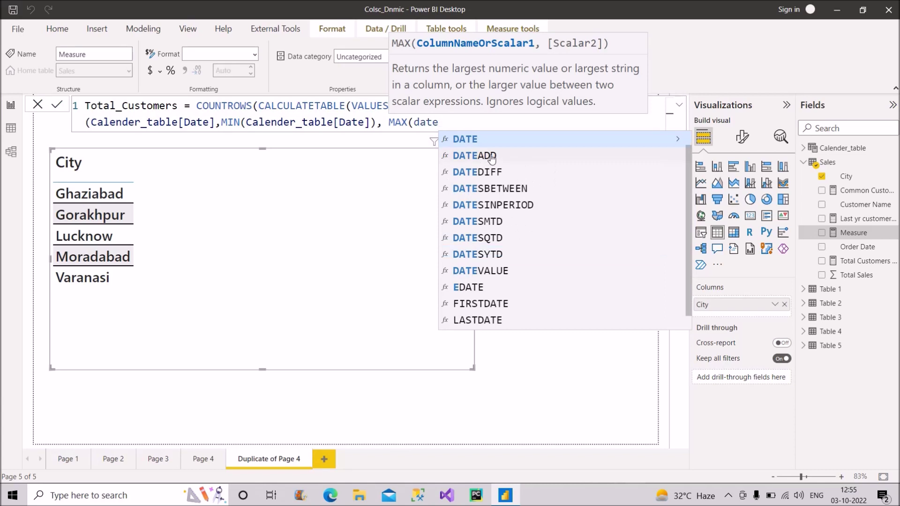
{"action": "left_click", "coordinate": [504, 139]}
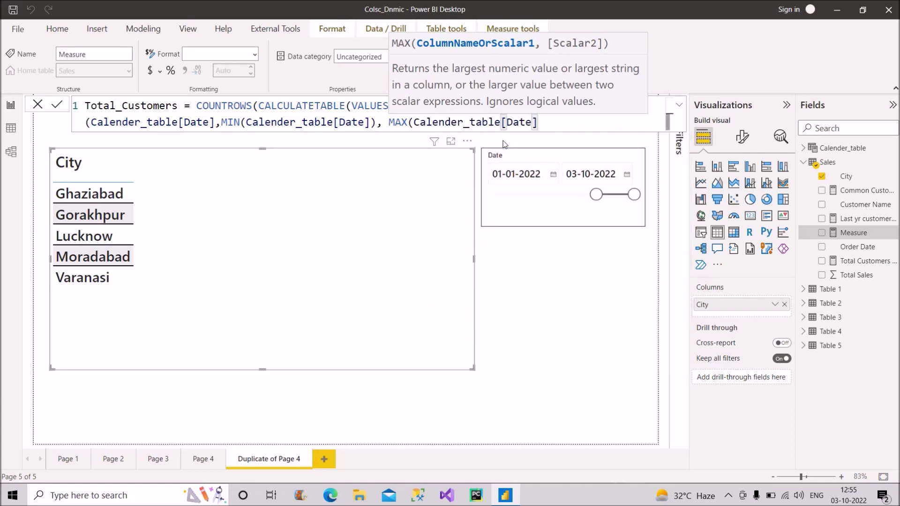
{"action": "type", "text": ")"}
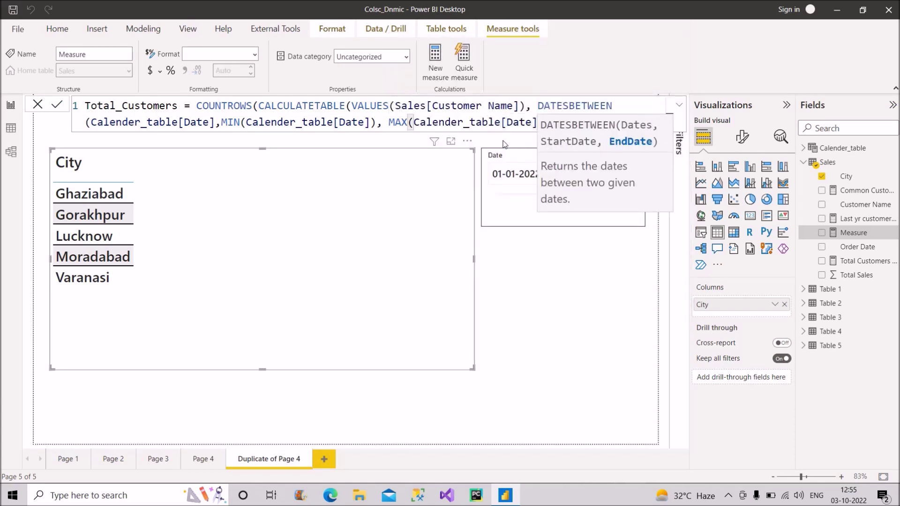
{"action": "type", "text": ")"}
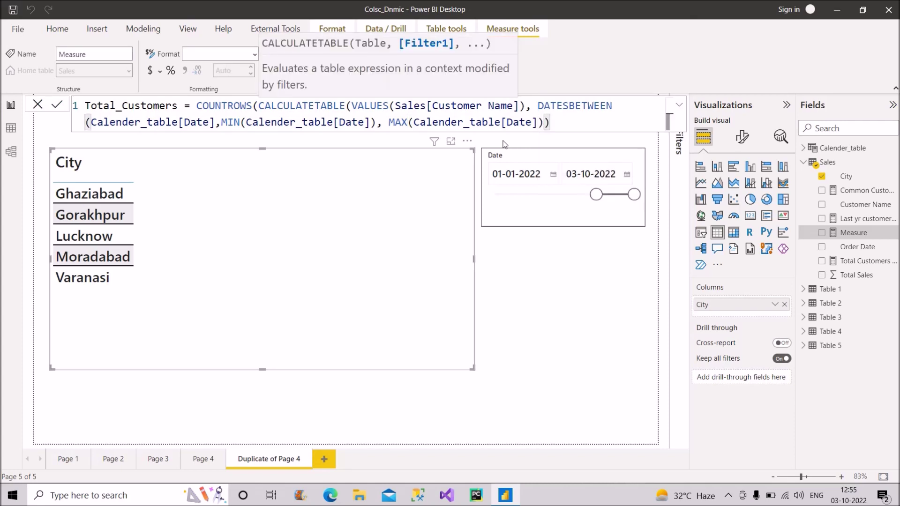
{"action": "type", "text": ")"}
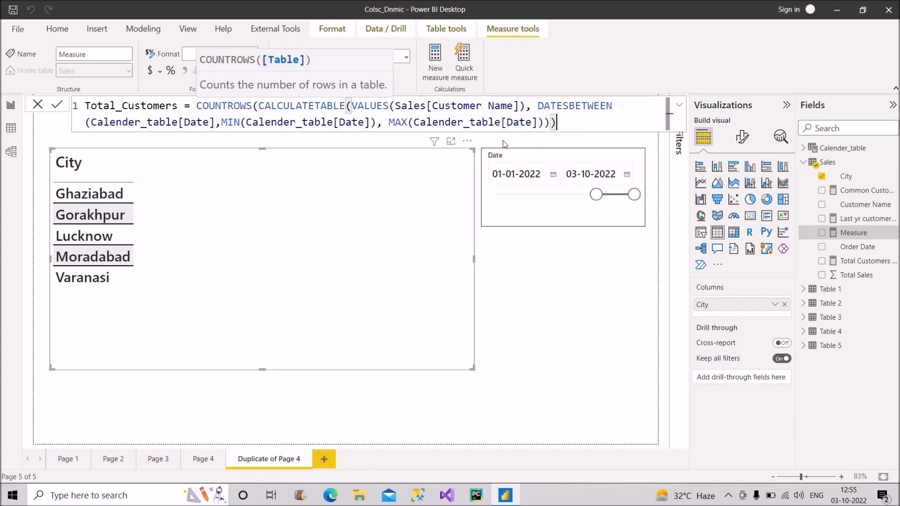
Step: Select the full COUNTROWS expression, commit the Total_Customers measure and add it to the city table's columns
{"action": "left_click_drag", "start_coordinate": [536, 122], "coordinate": [531, 106]}
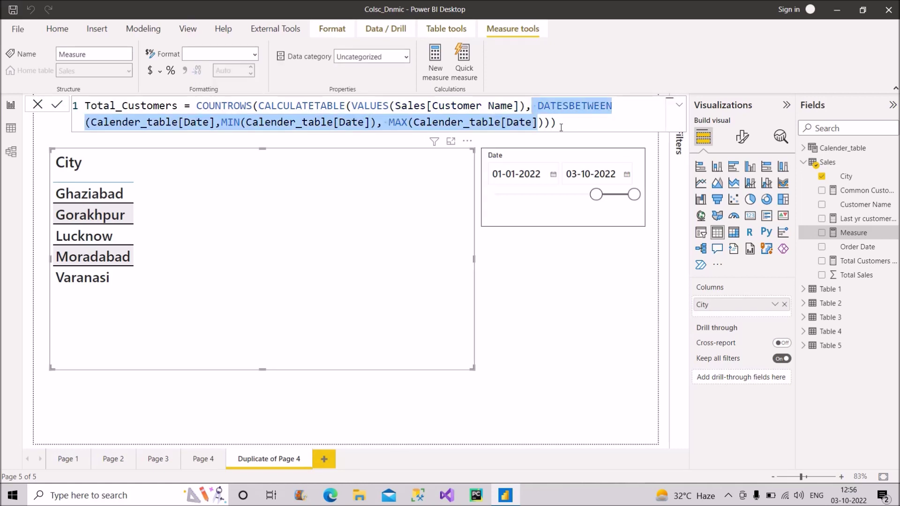
{"action": "left_click_drag", "start_coordinate": [562, 125], "coordinate": [197, 107]}
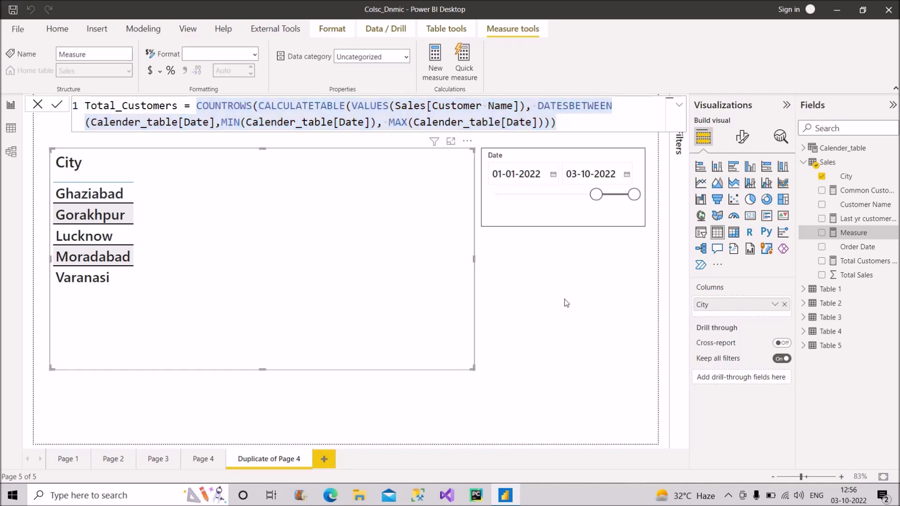
{"action": "key", "text": "Return"}
{"action": "left_click_drag", "start_coordinate": [839, 277], "coordinate": [739, 311]}
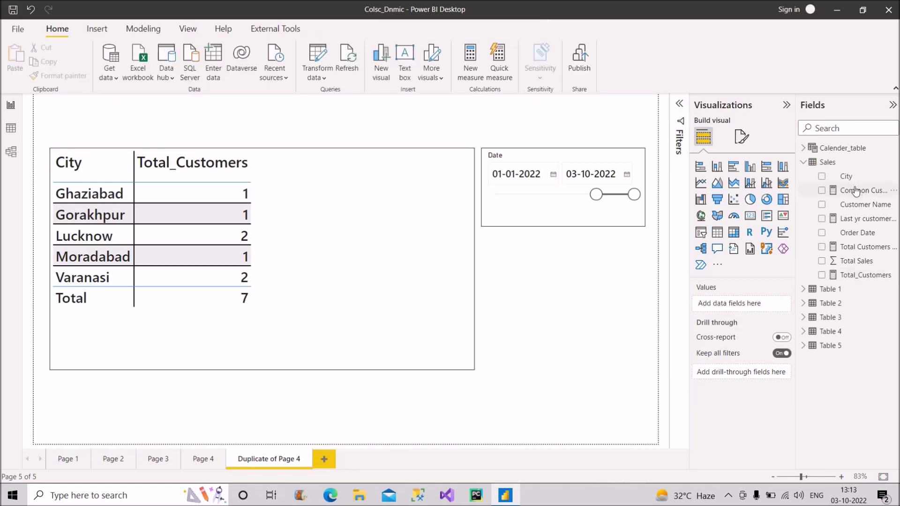
Step: Create a new Sales measure named Last_yr_customers and give it the same COUNTROWS expression as Total_Customers
{"action": "right_click", "coordinate": [855, 190]}
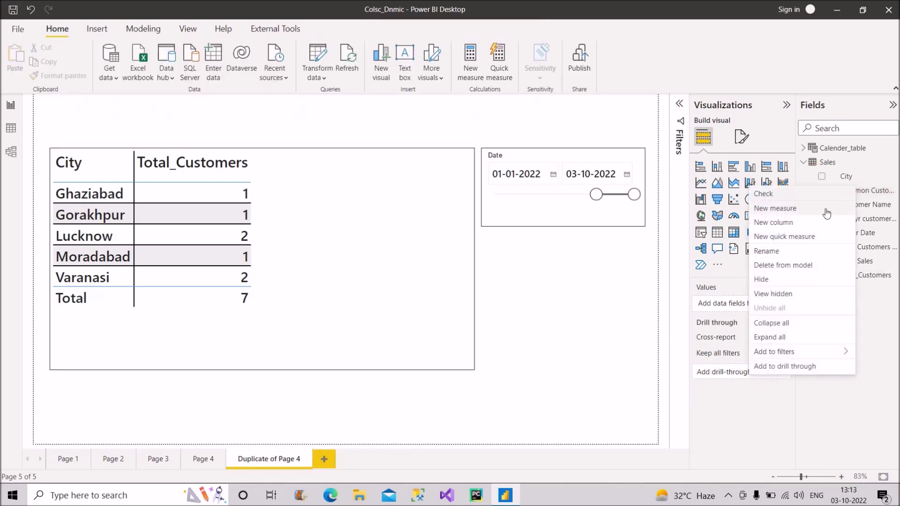
{"action": "key", "text": "Escape"}
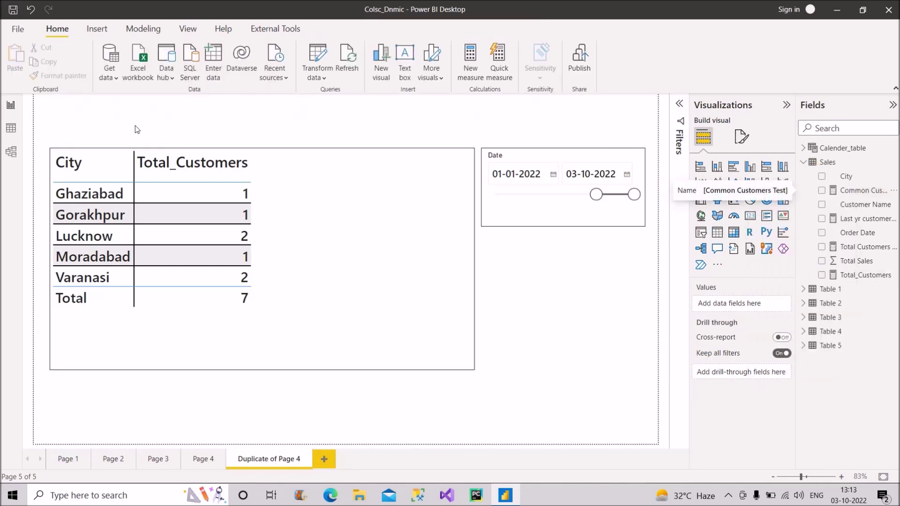
{"action": "key", "text": "ctrl+a"}
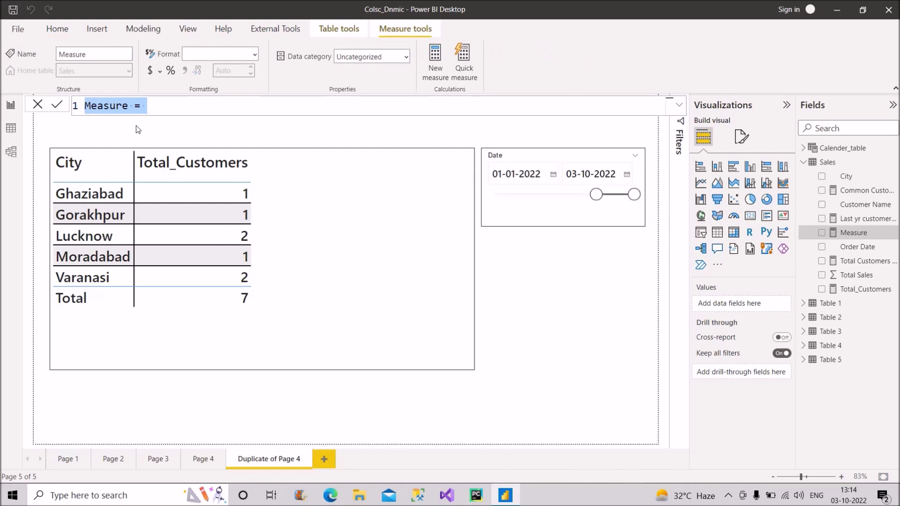
{"action": "type", "text": "Last_yr"}
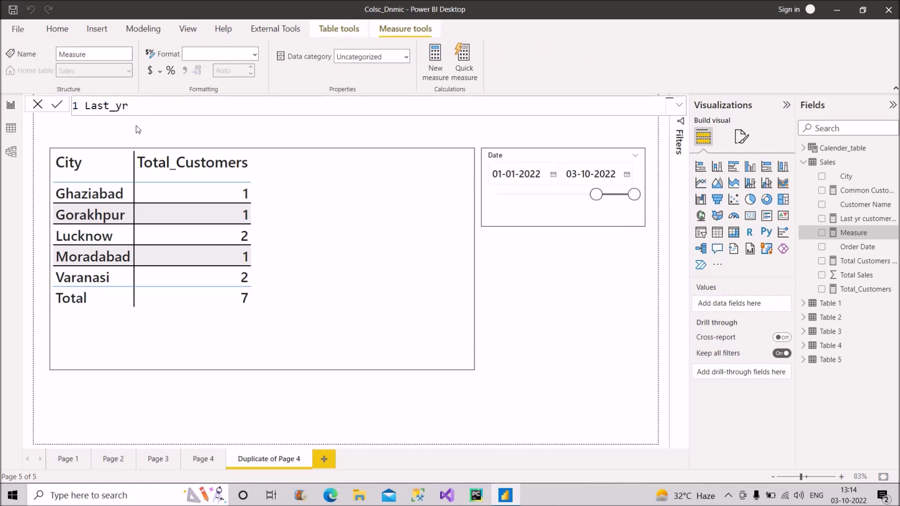
{"action": "type", "text": "_customers ="}
{"action": "type", "text": "COUNTROWS(CALCULATETABLE(VALUES(Sales[Customer Name]), DATESBETWEEN(Calender_table[Date],MIN(Calender_table[Date]), MAX(Calender_table[Date]))))"}
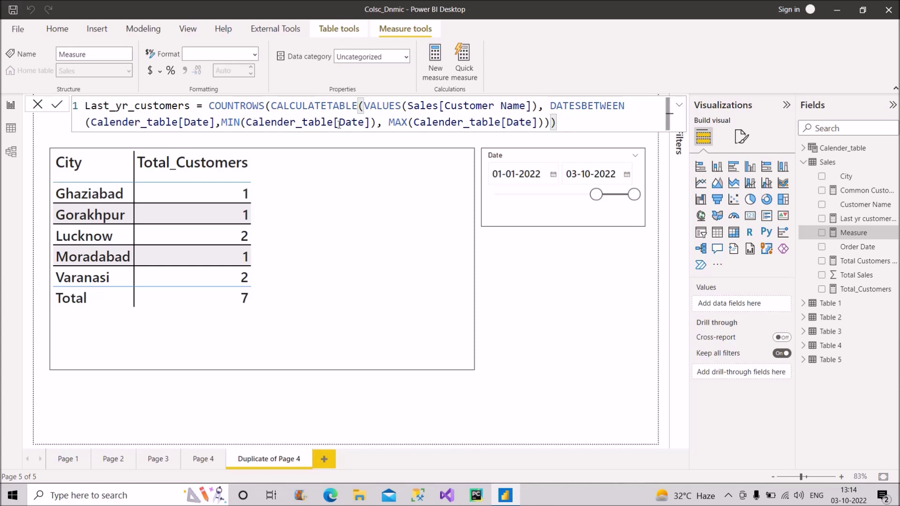
Step: Subtract 365 from both the MIN start date and the MAX end date in the Last_yr_customers formula
{"action": "left_click", "coordinate": [376, 122]}
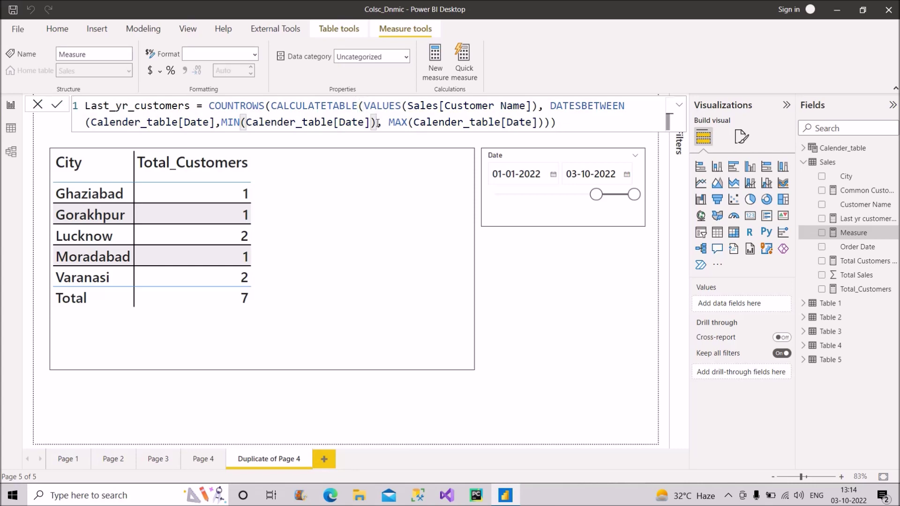
{"action": "type", "text": "-365"}
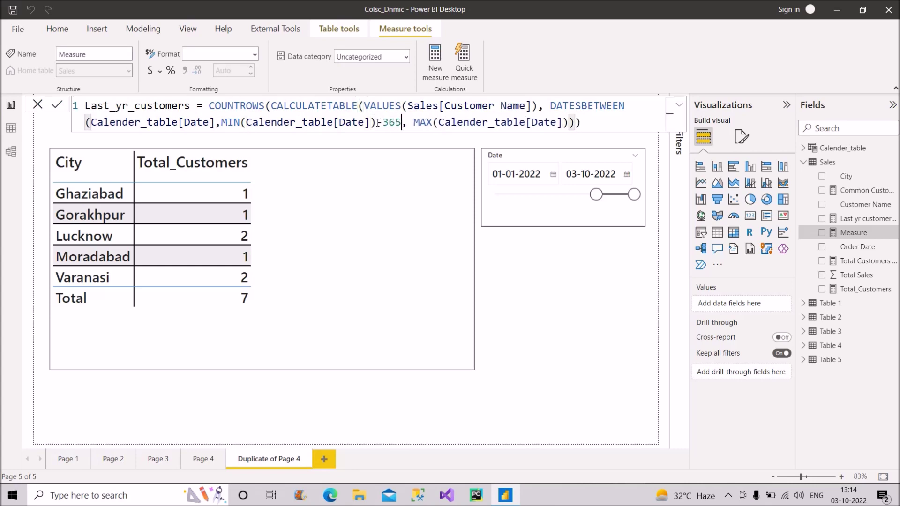
{"action": "left_click", "coordinate": [568, 123]}
{"action": "type", "text": "-365"}
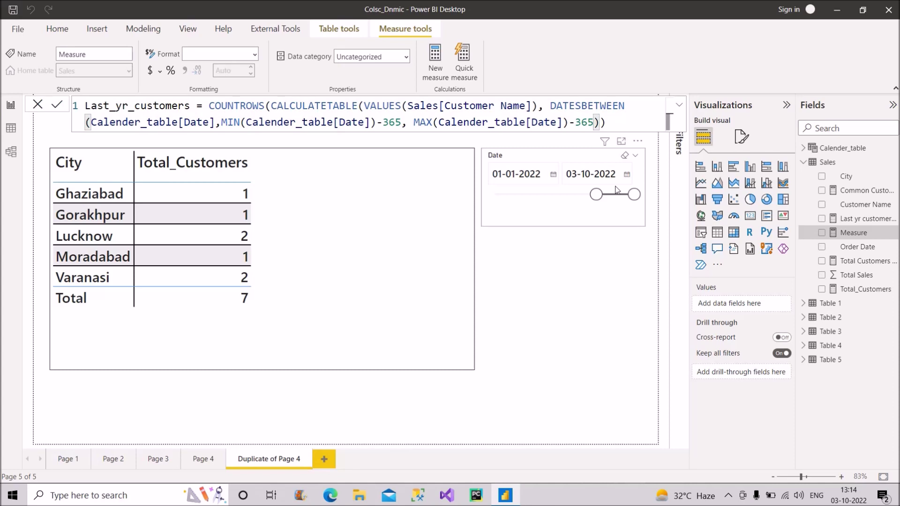
Step: Close and commit the Last_yr_customers formula, and add the measure to the city table's columns
{"action": "type", "text": ")"}
{"action": "key", "text": "Return"}
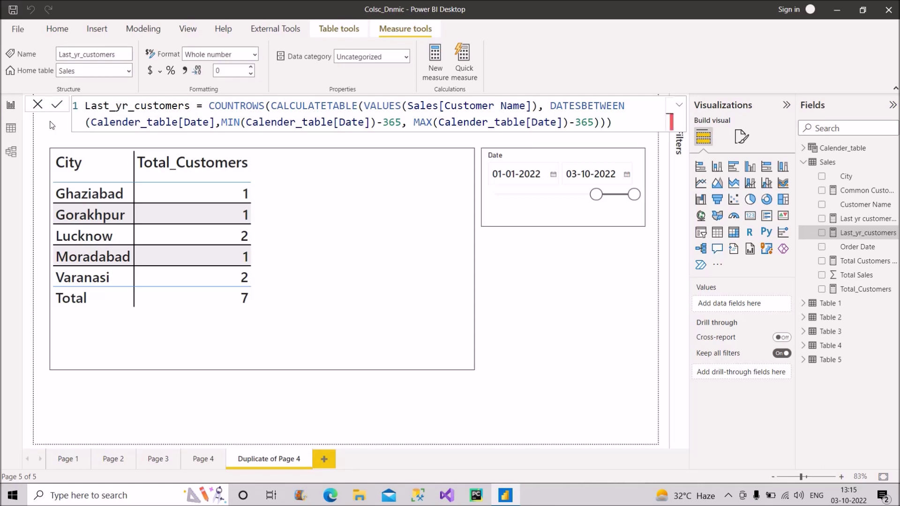
{"action": "left_click", "coordinate": [398, 237]}
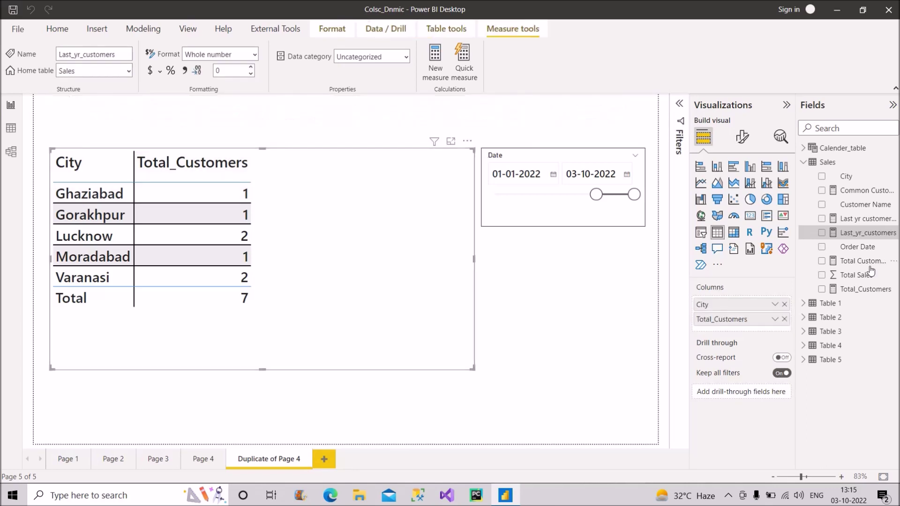
{"action": "left_click_drag", "start_coordinate": [865, 232], "coordinate": [777, 328]}
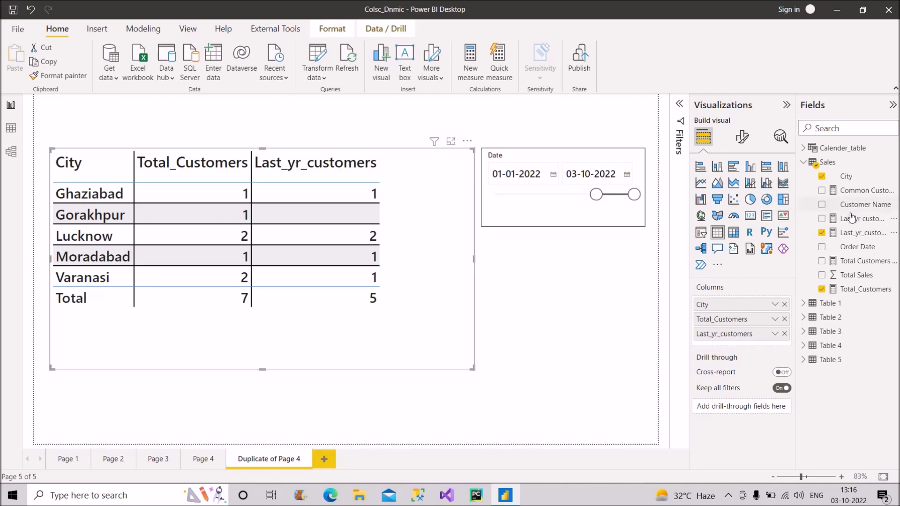
Step: Create a new Sales measure named Common_Customers and begin its formula with COUNTROWS(INTERSECT(
{"action": "right_click", "coordinate": [829, 216]}
{"action": "left_click", "coordinate": [770, 235]}
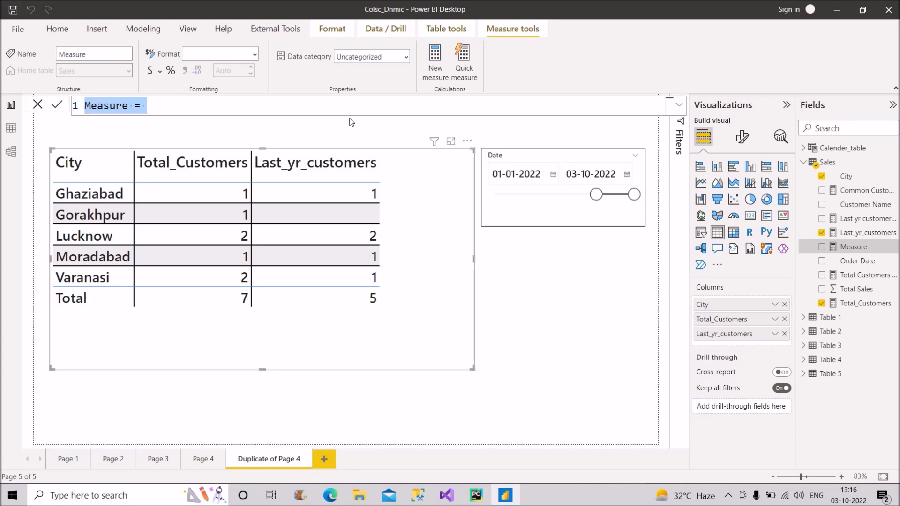
{"action": "type", "text": "Commo"}
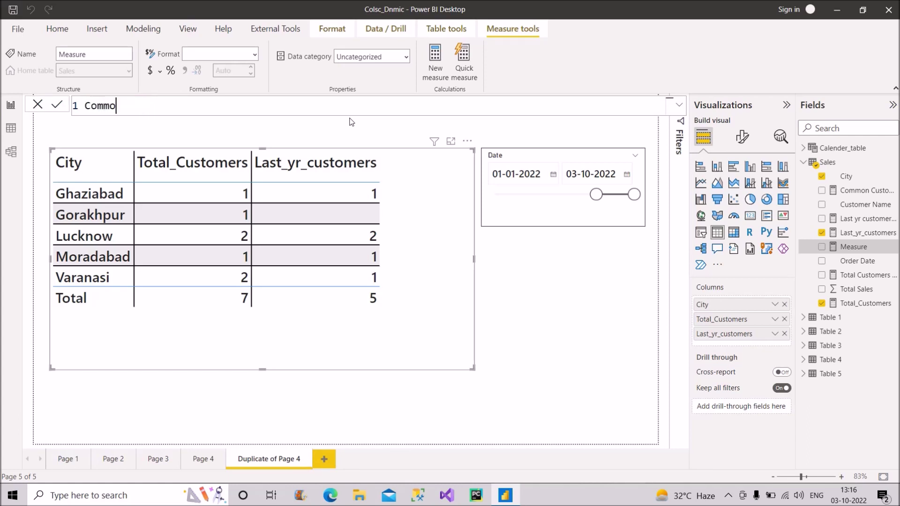
{"action": "type", "text": "n_Customers = Countr"}
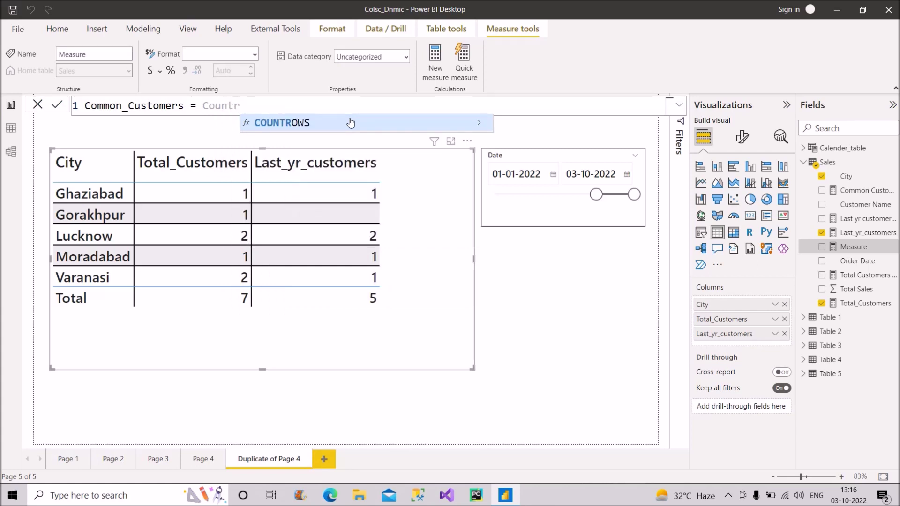
{"action": "key", "text": "Tab"}
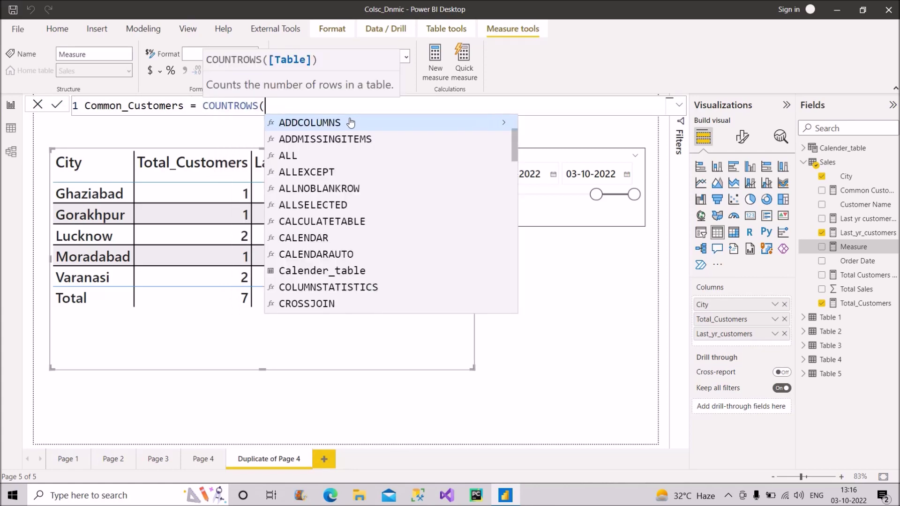
{"action": "type", "text": "Inter"}
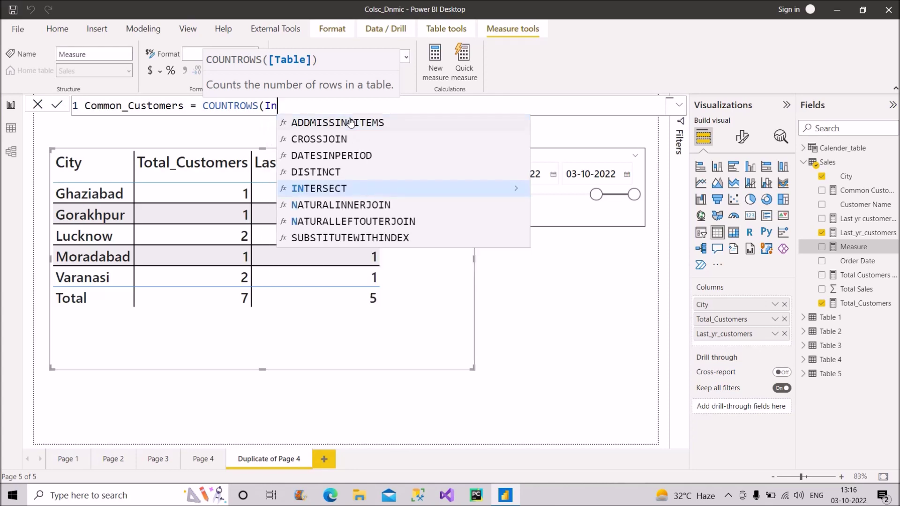
{"action": "key", "text": "Tab"}
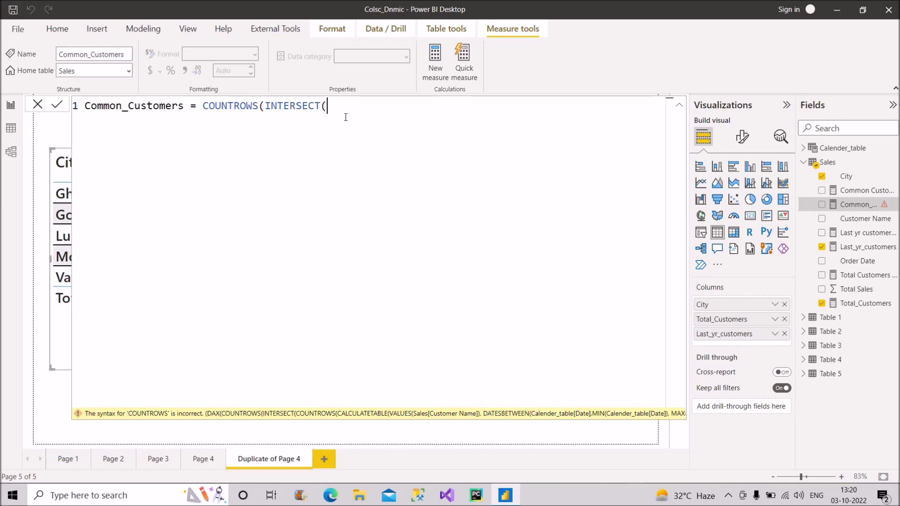
Step: Fill INTERSECT's first argument with the Total_Customers expression, keeping only CALCULATETABLE over Sales[Customer Name] and DATESBETWEEN without the inner COUNTROWS
{"action": "type", "text": "COUNTROWS(CALCULATETABLE(VALUES(Sales[Customer Name]) , DATESBETWEEN(Calender_table[Date],MIN(Calender_table[Date]), MAX(Calender_table[Date])))"}
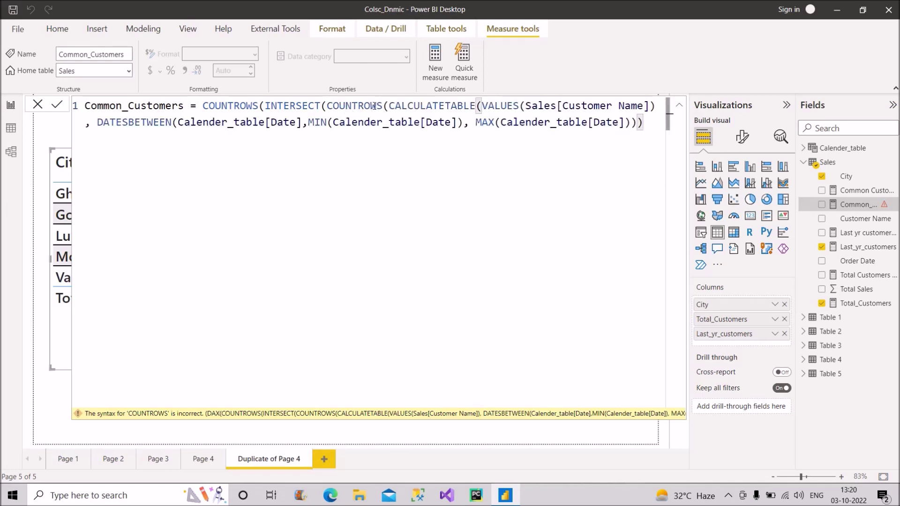
{"action": "left_click_drag", "start_coordinate": [388, 106], "coordinate": [327, 106]}
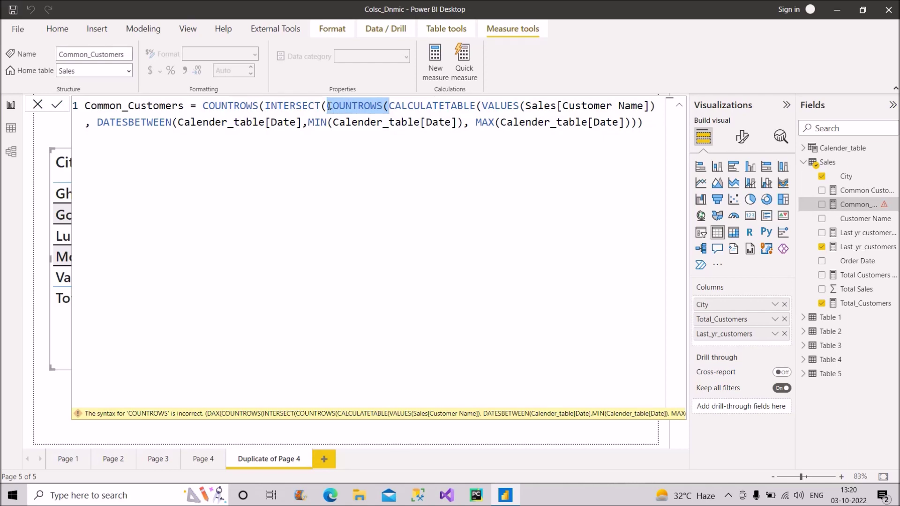
{"action": "key", "text": "BackSpace"}
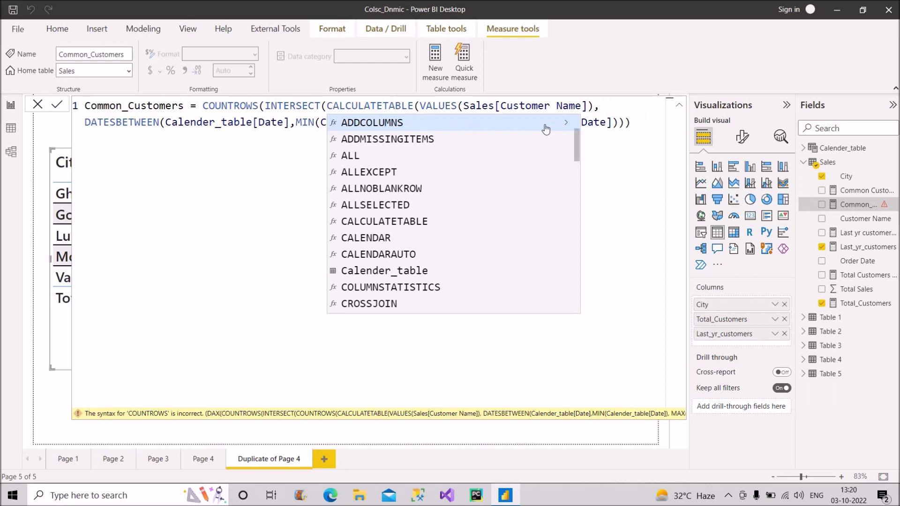
Step: Add the same CALCULATETABLE expression over Sales[Customer Name] and DATESBETWEEN as INTERSECT's second argument, without its COUNTROWS wrapper
{"action": "left_click", "coordinate": [638, 123]}
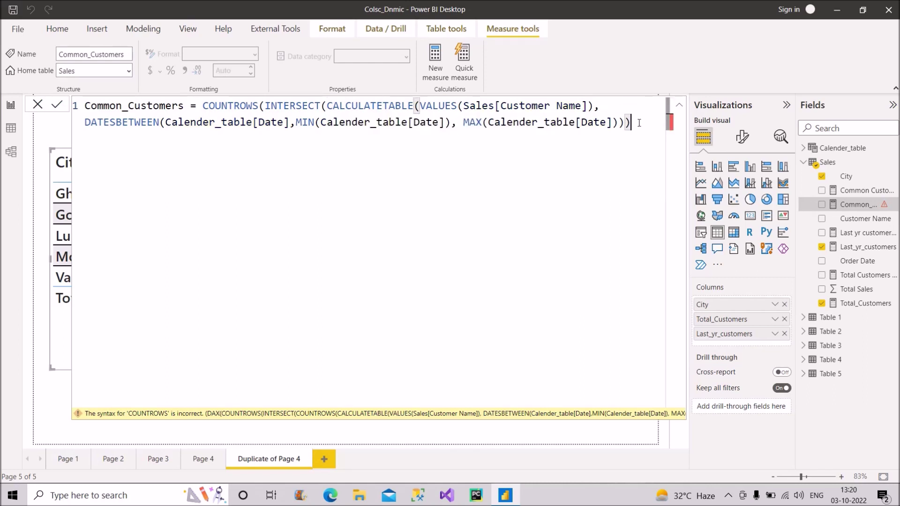
{"action": "type", "text": ","}
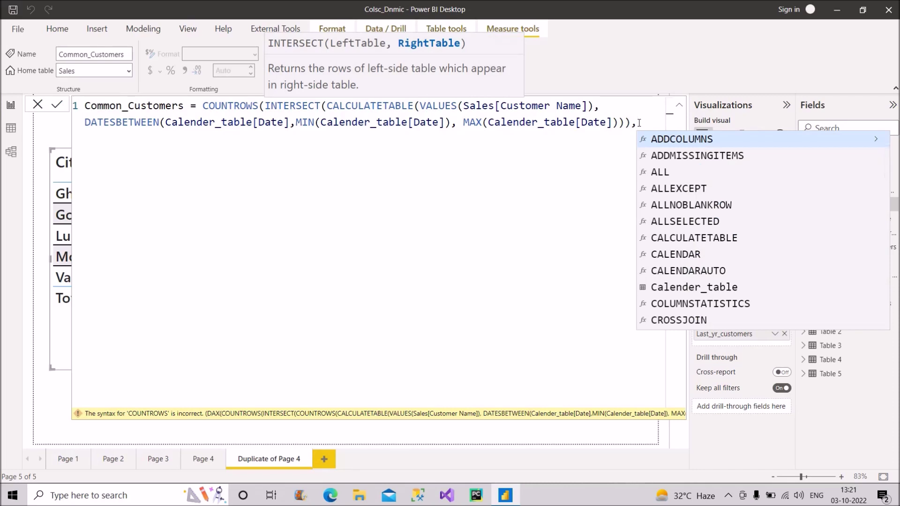
{"action": "type", "text": "COUNTROWS(CALCULATETABLE(VALUES(Sales[Customer Name]), DATESBETWEEN(Calender_table[Date],MIN(Calender_table[Date]), MAX(Calender_table[Date])))"}
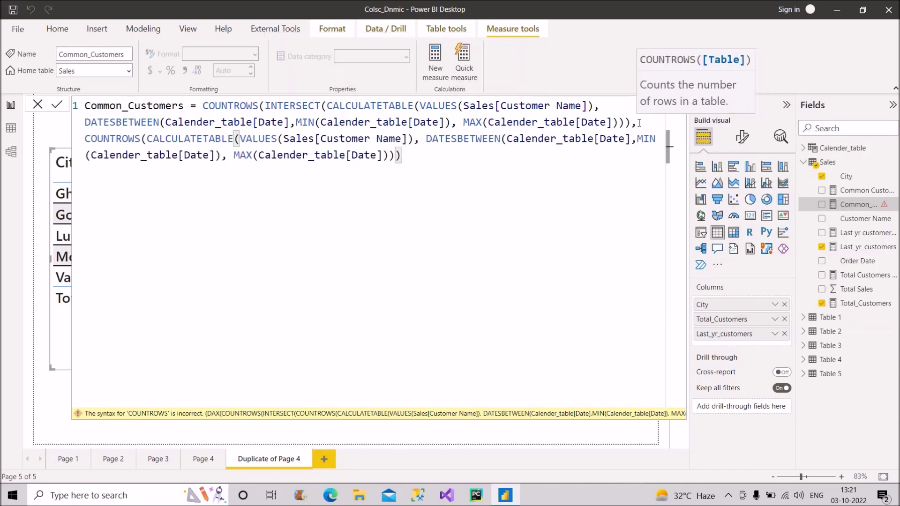
{"action": "left_click_drag", "start_coordinate": [147, 139], "coordinate": [85, 139]}
{"action": "key", "text": "BackSpace"}
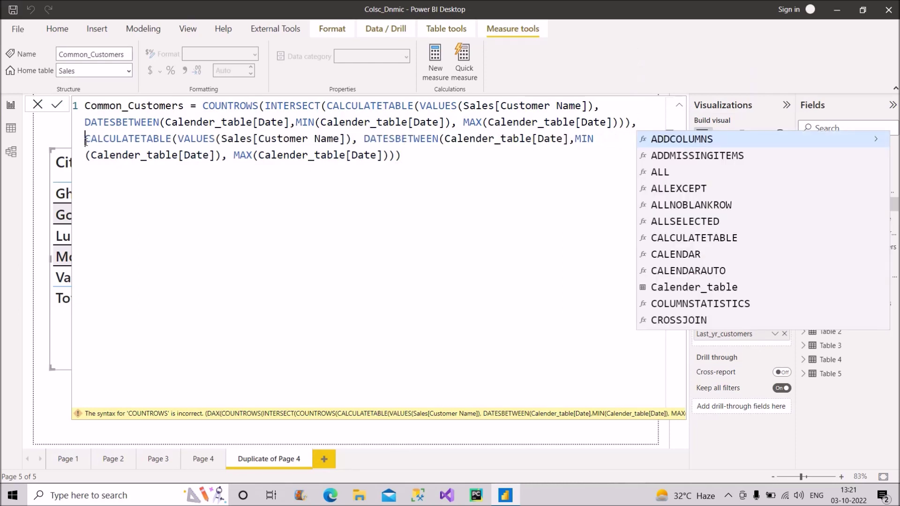
Step: Subtract 365 from the MIN and MAX dates in the second CALCULATETABLE, then close the parentheses and commit the Common_Customers formula
{"action": "left_click", "coordinate": [222, 155]}
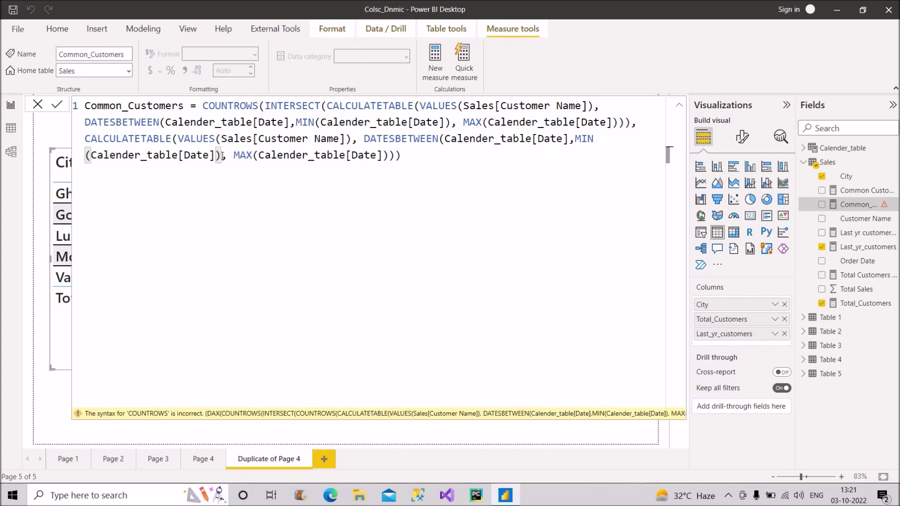
{"action": "type", "text": "-365"}
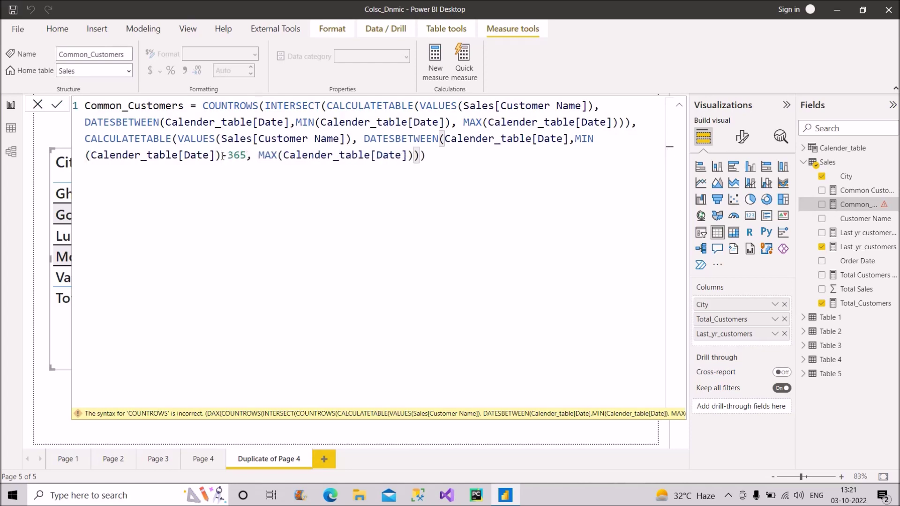
{"action": "left_click", "coordinate": [413, 156]}
{"action": "type", "text": "-365"}
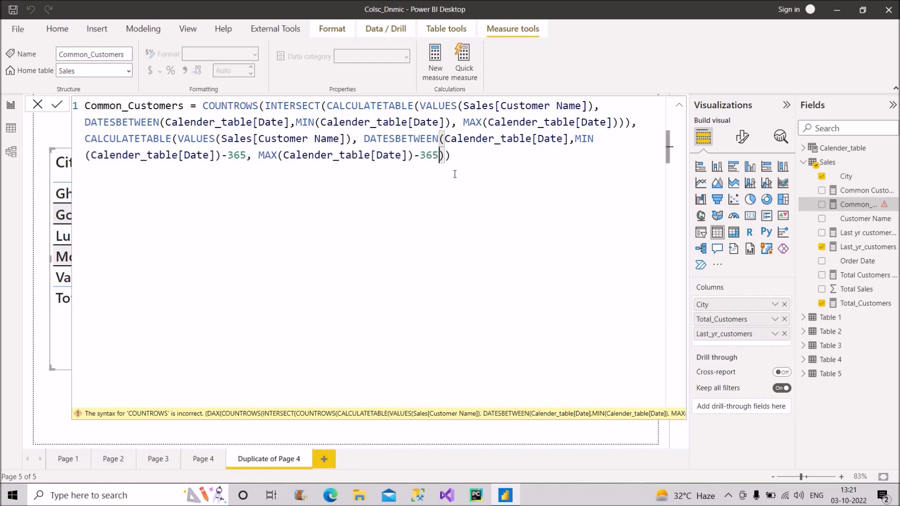
{"action": "type", "text": "))"}
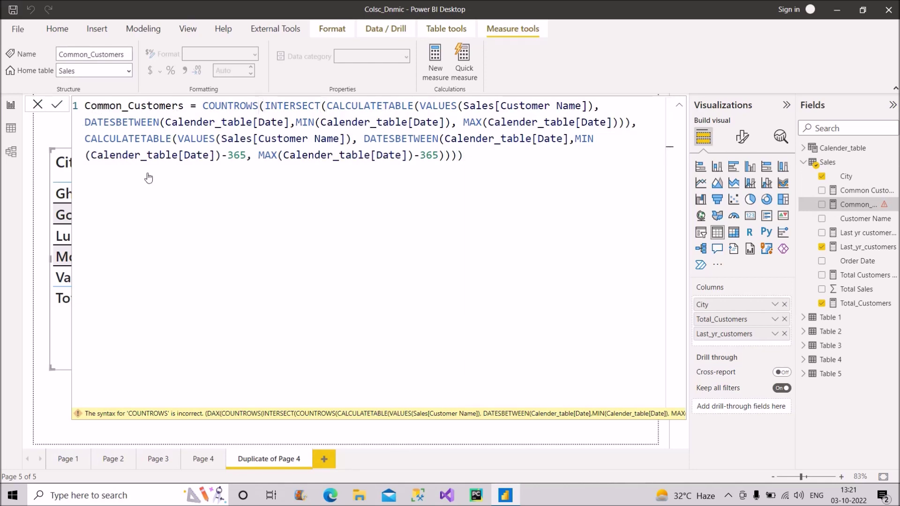
{"action": "key", "text": "Return"}
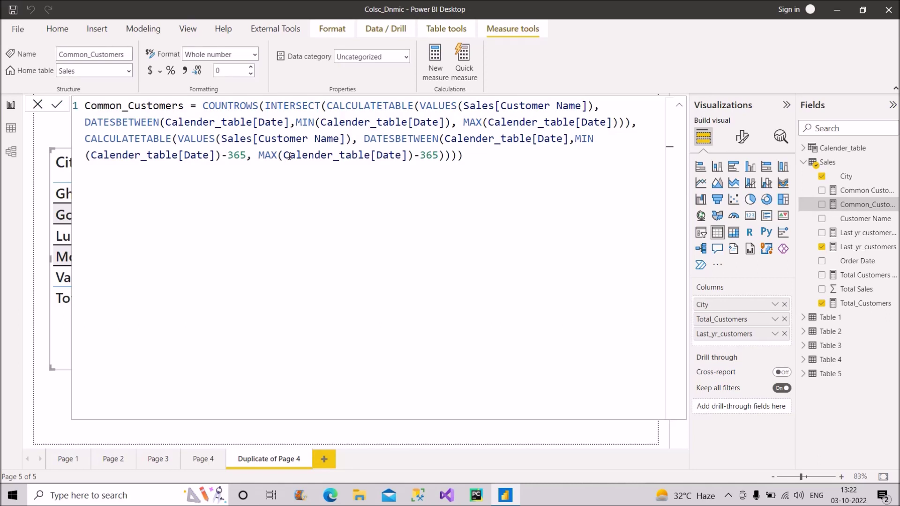
Step: Review the Common_Customers formula part by part: COUNTROWS, INTERSECT, the current-period CALCULATETABLE and the one shifted by 365 days
{"action": "left_click_drag", "start_coordinate": [259, 106], "coordinate": [202, 106]}
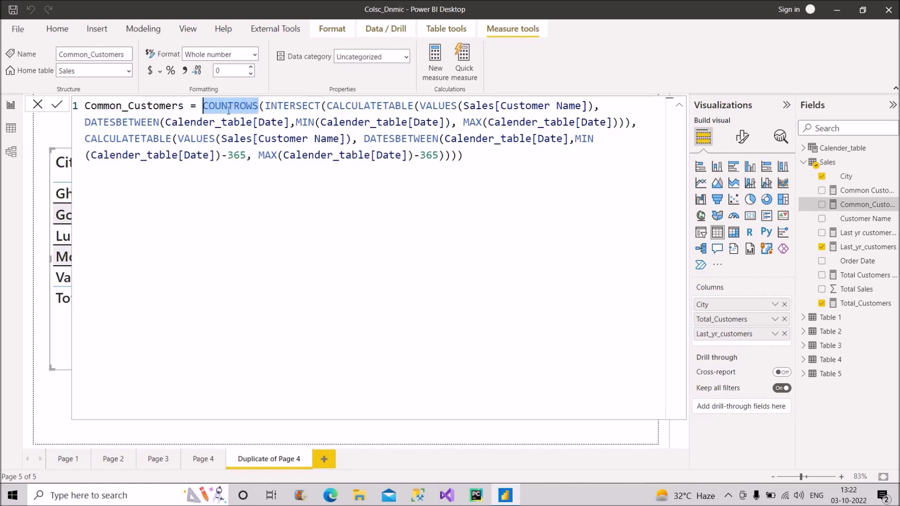
{"action": "left_click_drag", "start_coordinate": [265, 108], "coordinate": [321, 110]}
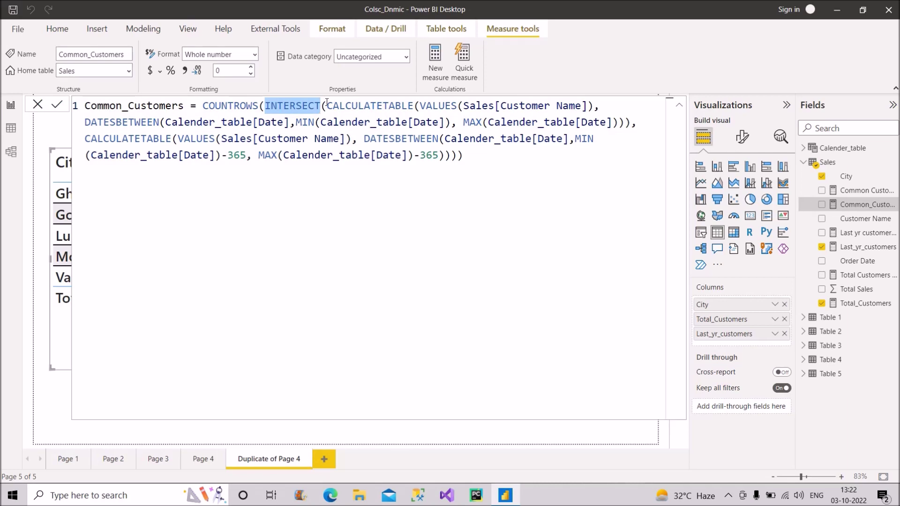
{"action": "left_click", "coordinate": [327, 104]}
{"action": "left_click_drag", "start_coordinate": [327, 105], "coordinate": [611, 129]}
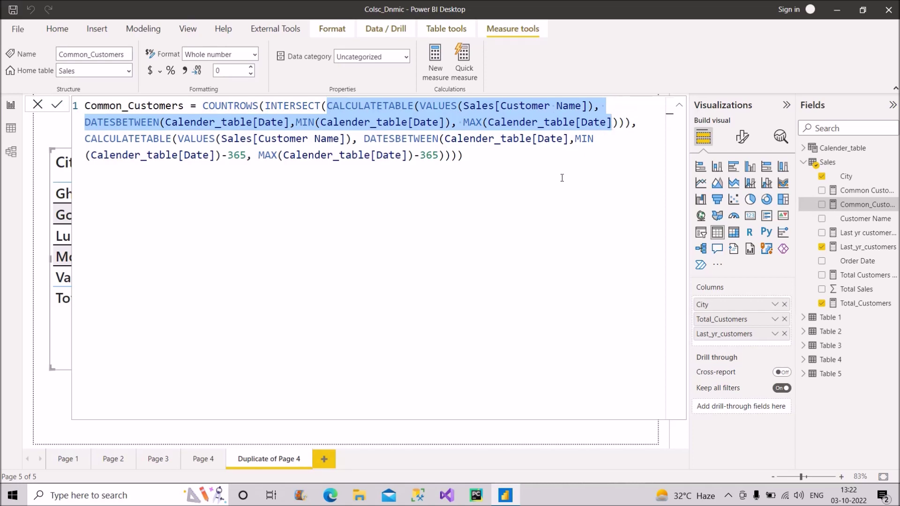
{"action": "left_click", "coordinate": [445, 156]}
{"action": "left_click_drag", "start_coordinate": [445, 156], "coordinate": [87, 138]}
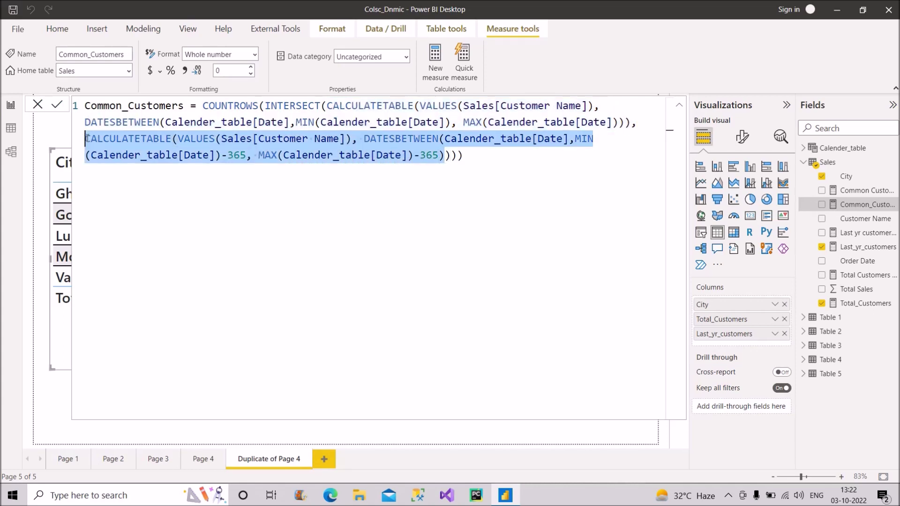
{"action": "left_click", "coordinate": [216, 236]}
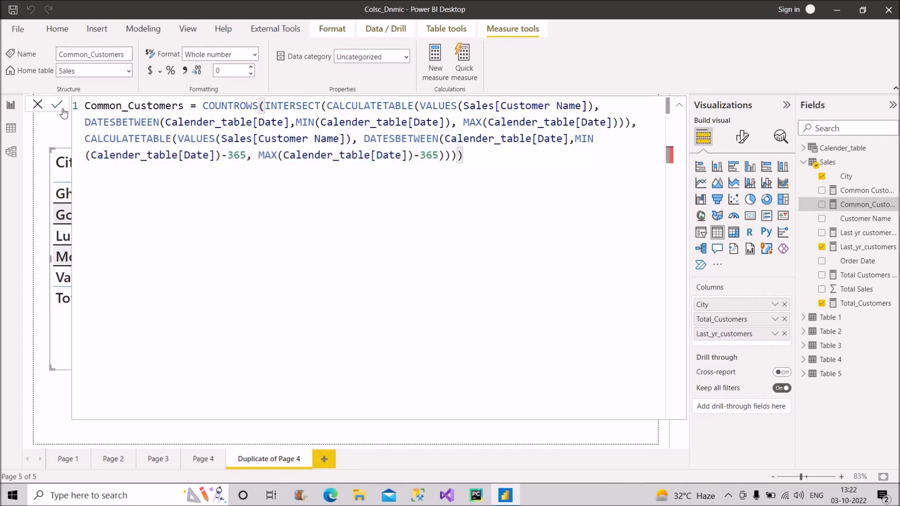
Step: Collapse the formula editor and add the Common_Customers measure to the city table's columns after Last_yr_customers
{"action": "left_click", "coordinate": [679, 105]}
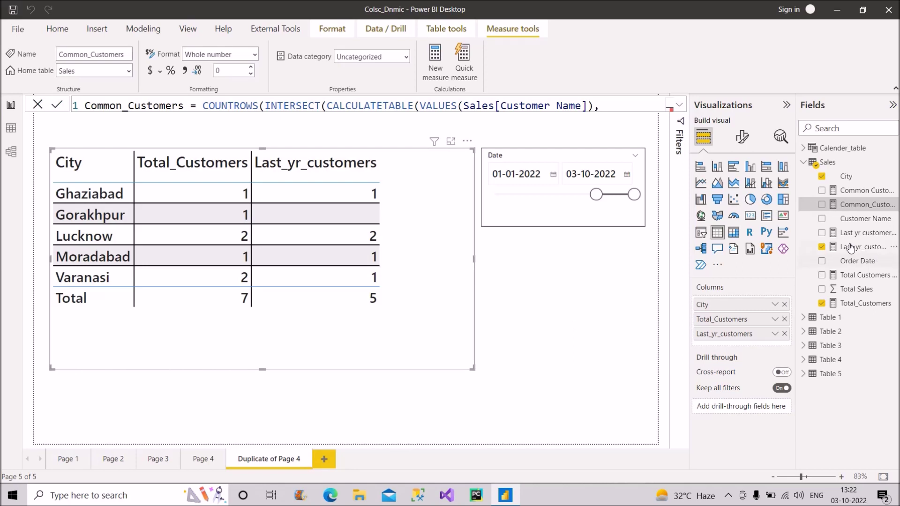
{"action": "left_click_drag", "start_coordinate": [859, 209], "coordinate": [731, 349]}
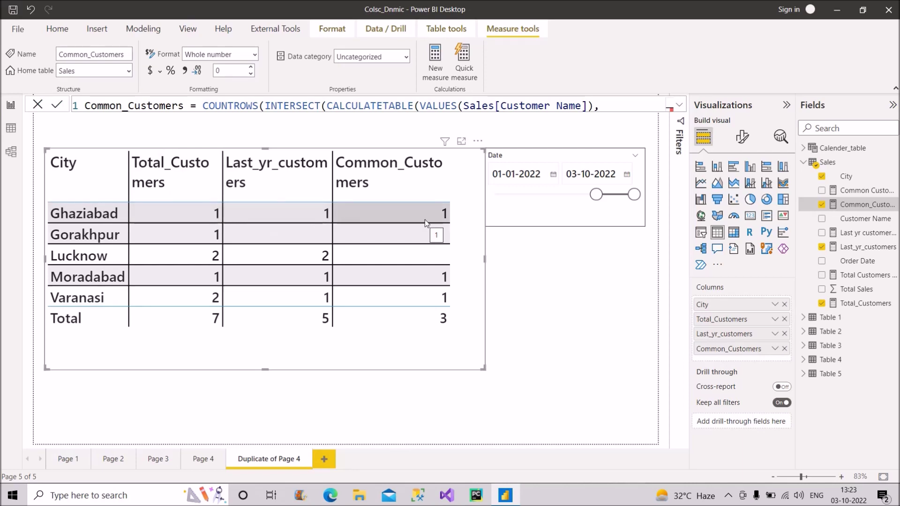
Step: Check the Ghaziabad rows in the Sales data, comparing order dates and customer names across 2021 and 2022, and return to the report
{"action": "left_click", "coordinate": [11, 129]}
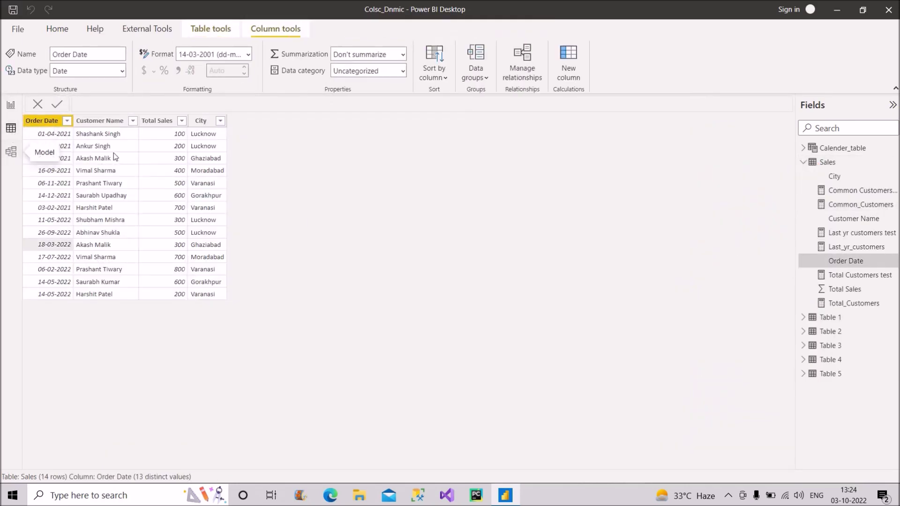
{"action": "left_click", "coordinate": [197, 161]}
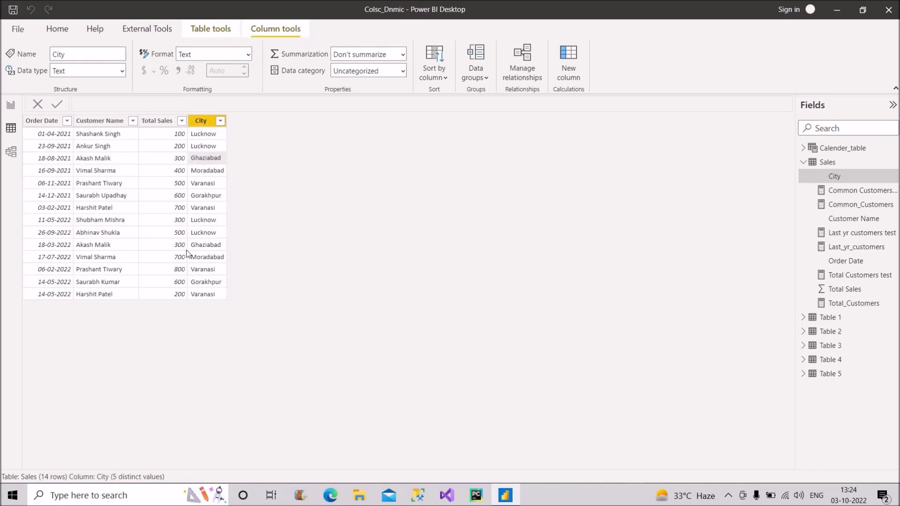
{"action": "left_click", "coordinate": [53, 245]}
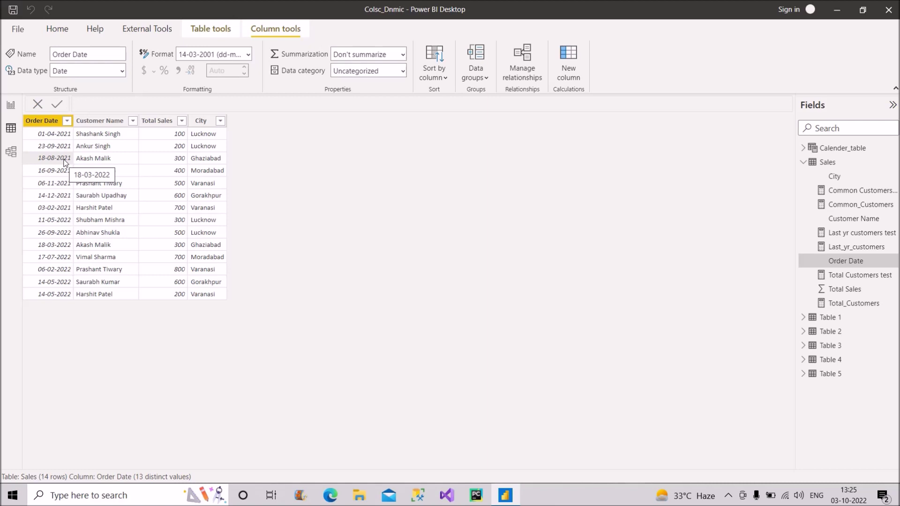
{"action": "left_click", "coordinate": [114, 158]}
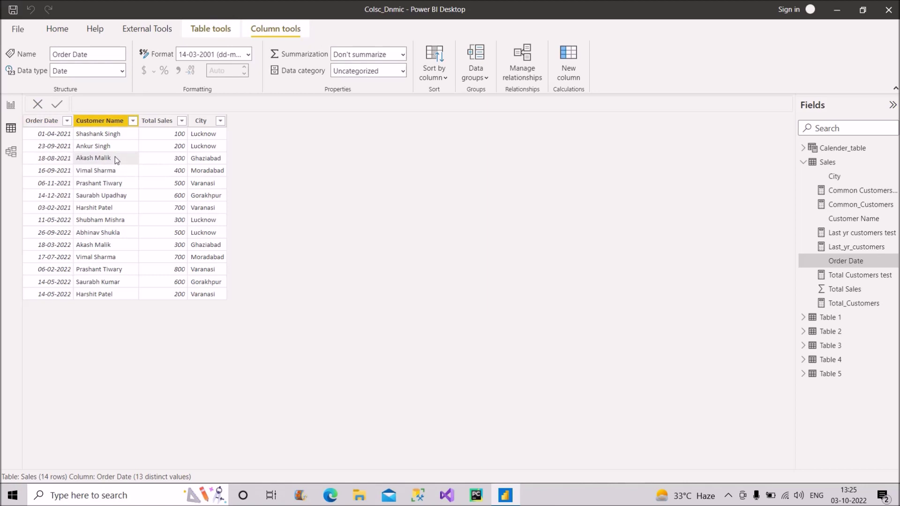
{"action": "left_click", "coordinate": [11, 104]}
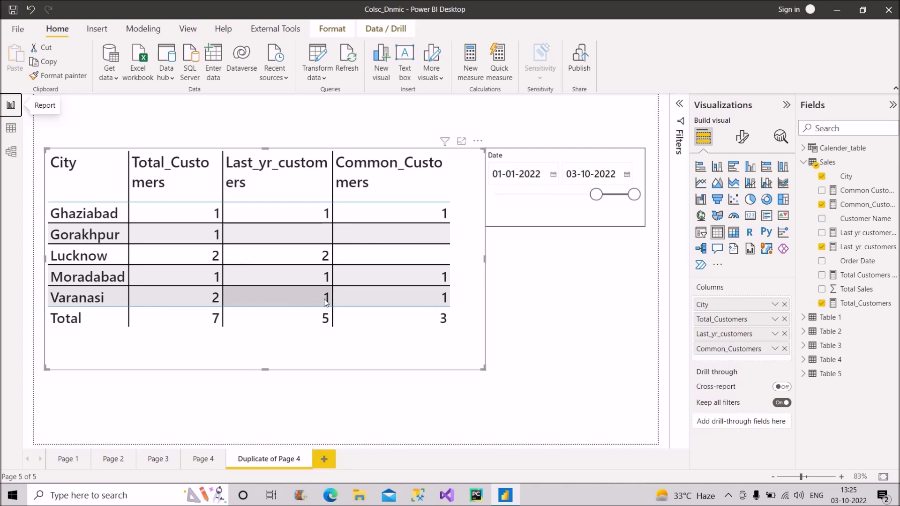
Step: Compare the Varanasi rows' order dates and customer names in the Sales data with the city table's last-year and common customer counts
{"action": "left_click", "coordinate": [11, 129]}
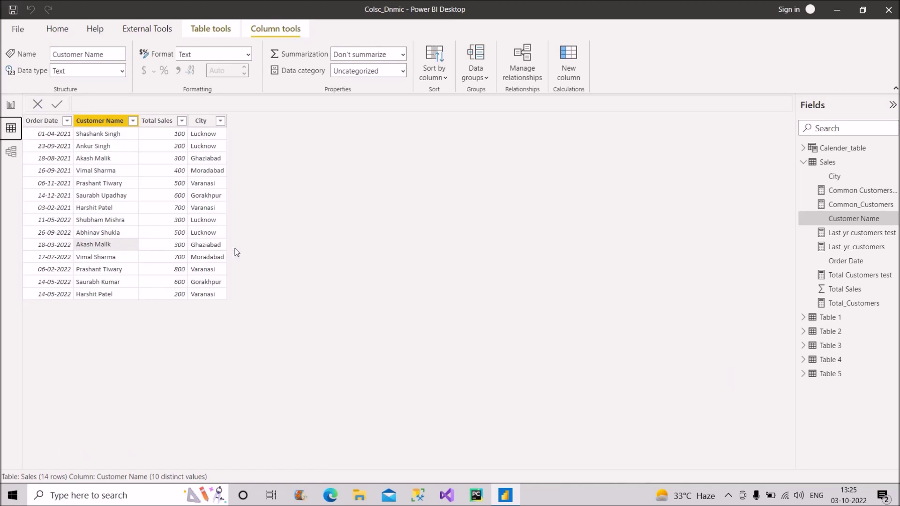
{"action": "left_click", "coordinate": [213, 272]}
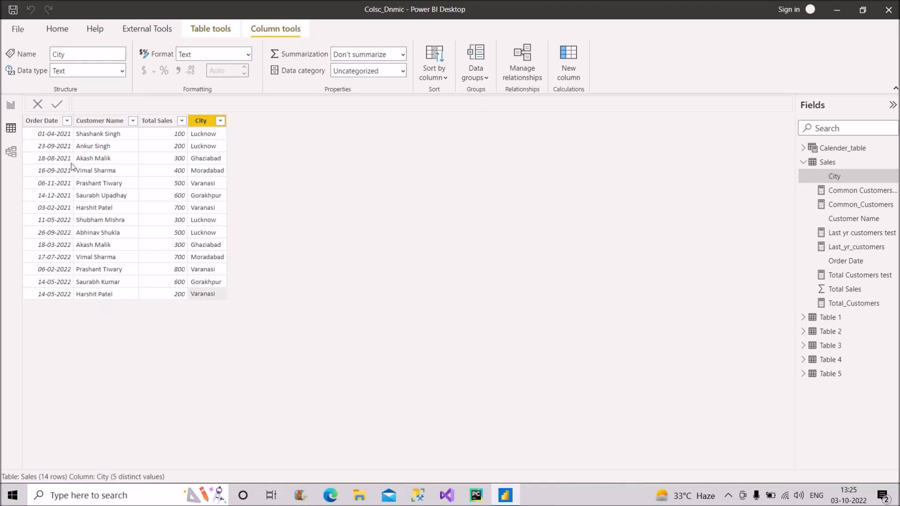
{"action": "left_click", "coordinate": [54, 187]}
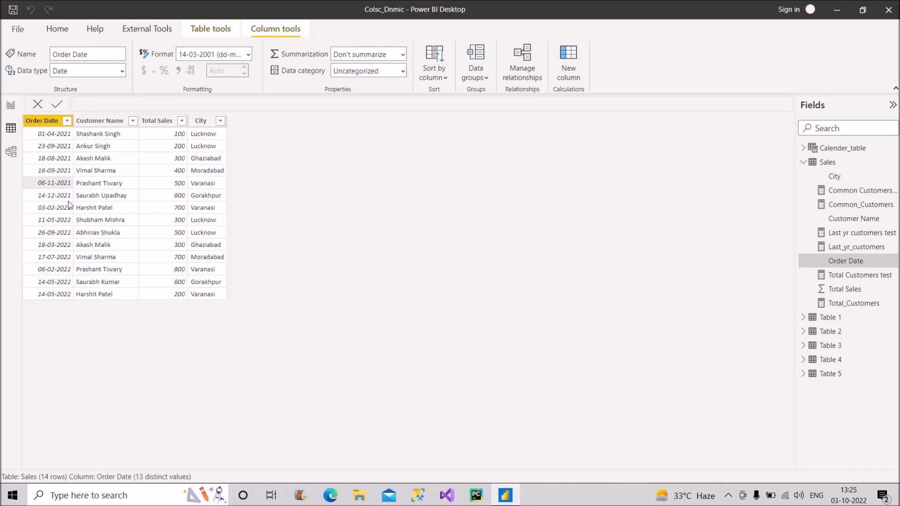
{"action": "left_click", "coordinate": [193, 211]}
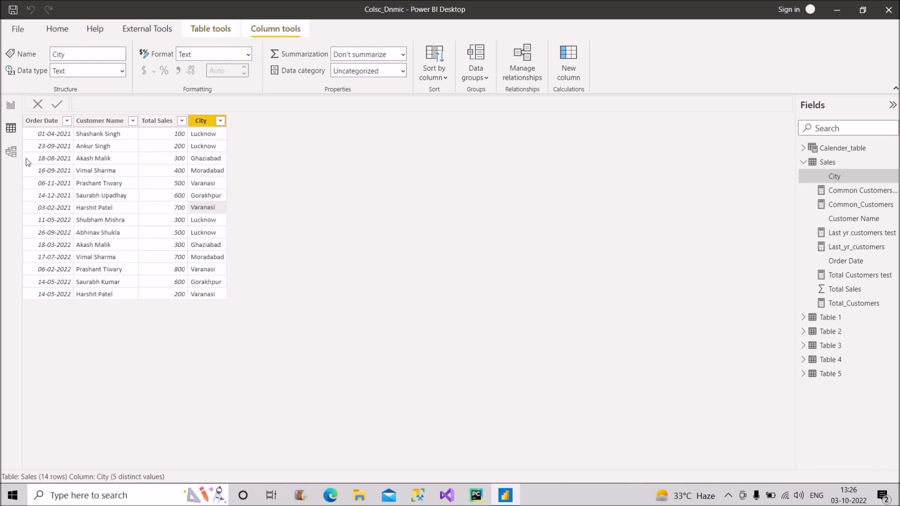
{"action": "left_click", "coordinate": [11, 105]}
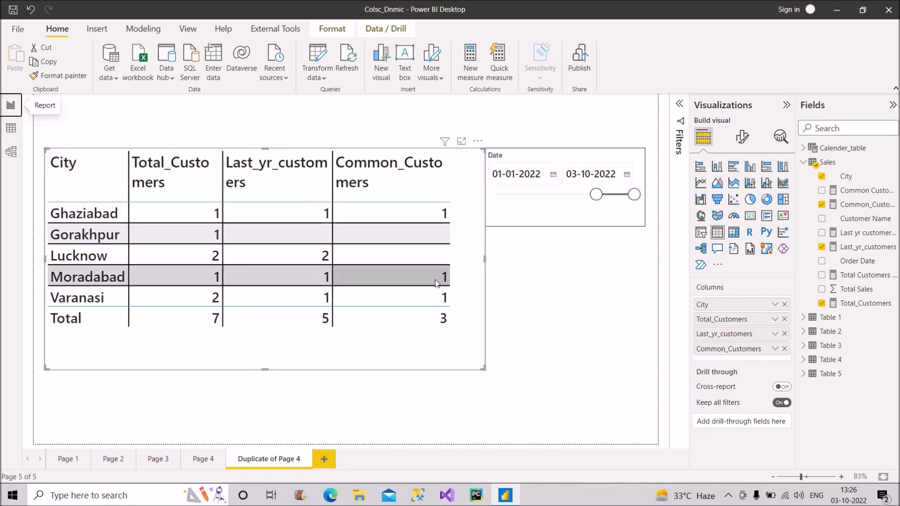
{"action": "left_click", "coordinate": [10, 128]}
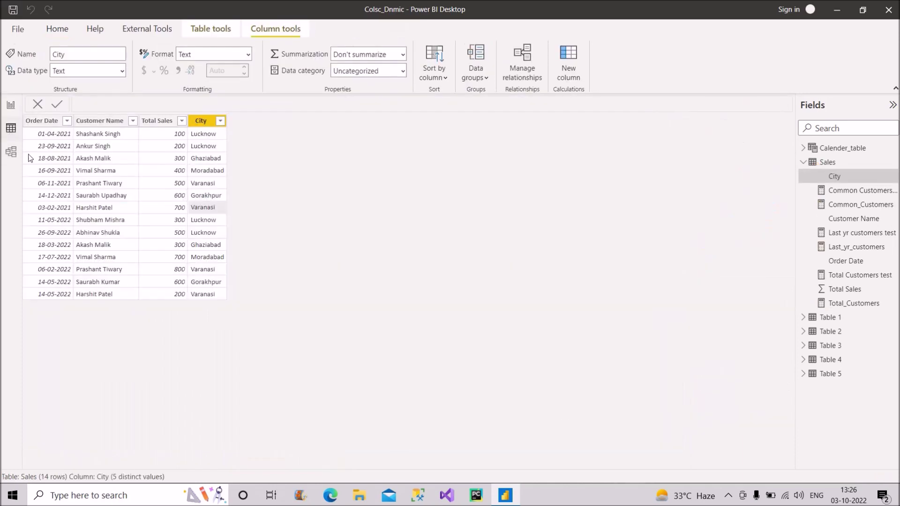
{"action": "left_click", "coordinate": [111, 292]}
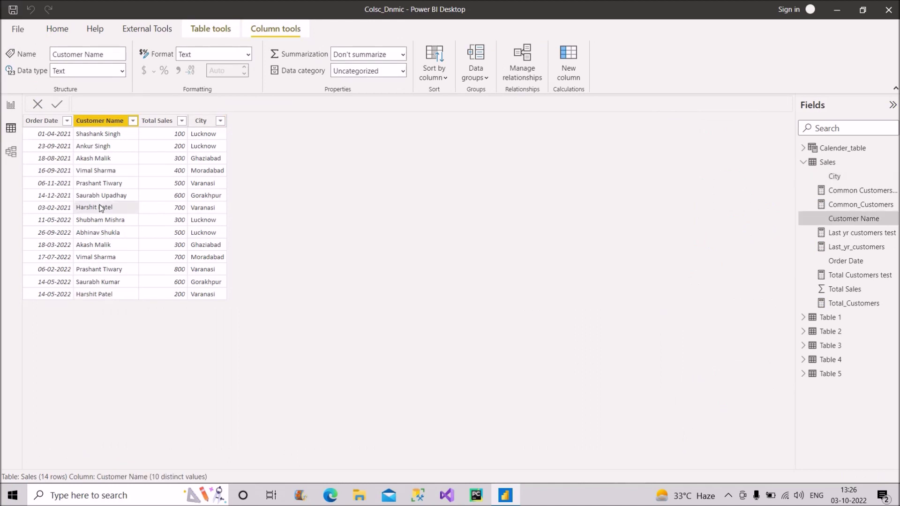
{"action": "left_click", "coordinate": [10, 105]}
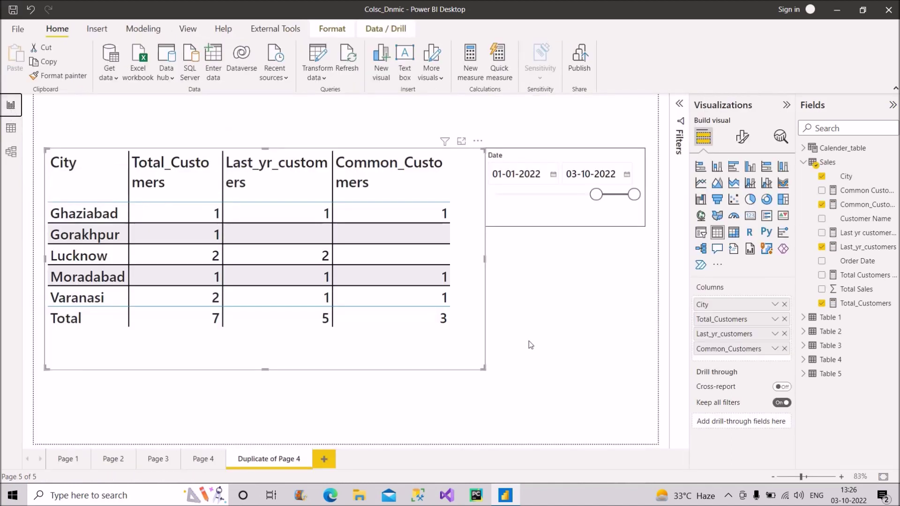